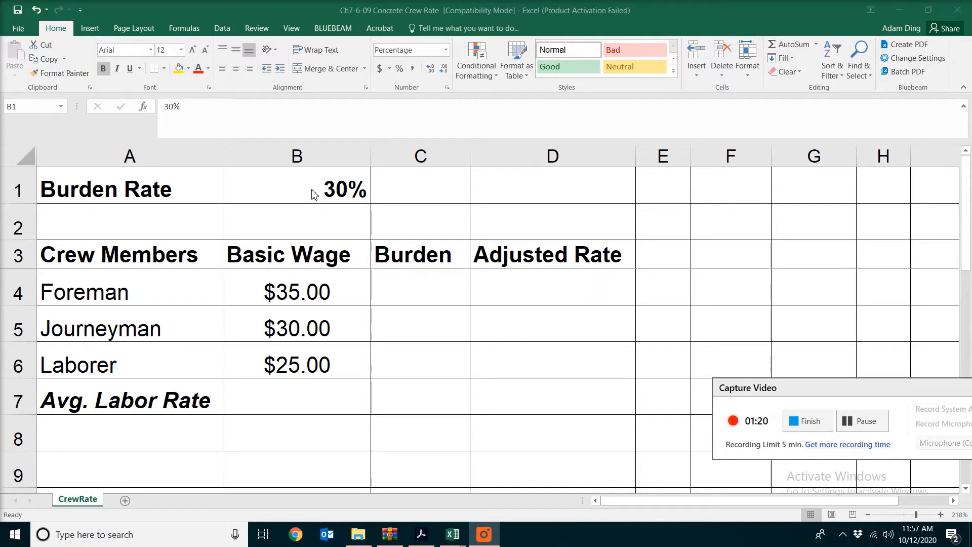
- Define the workbook-level name Burden for the burden rate in cell B1
left_click(313, 192)
right_click(312, 189)
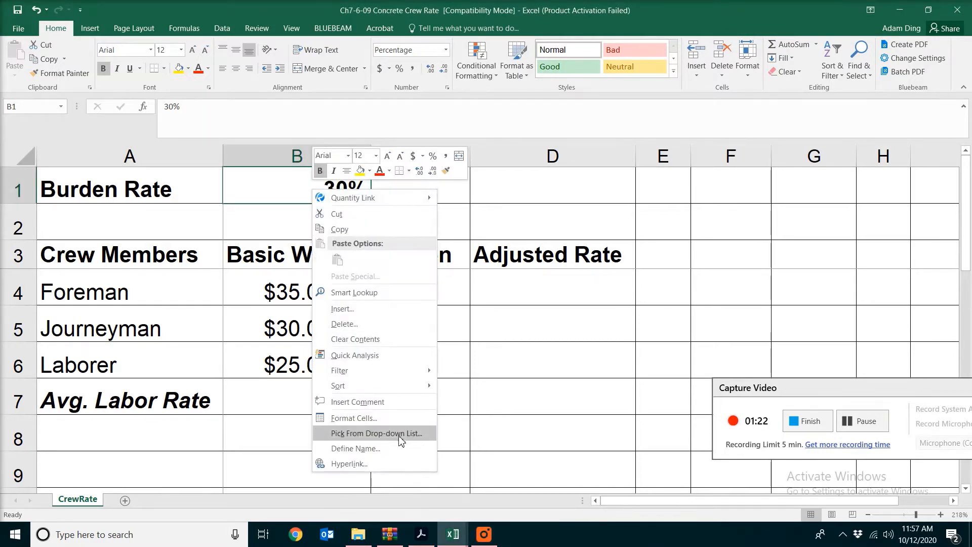
left_click(356, 448)
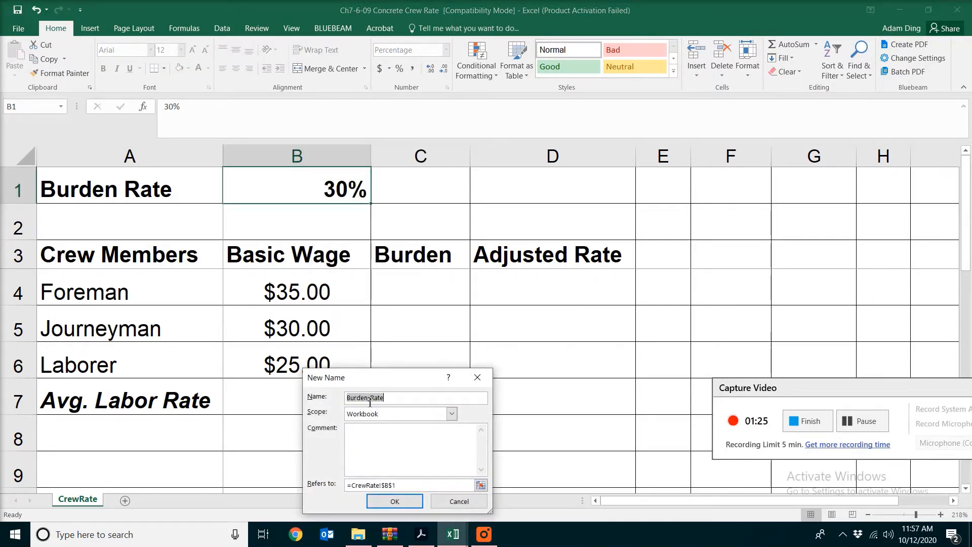
left_click_drag(369, 400, 423, 401)
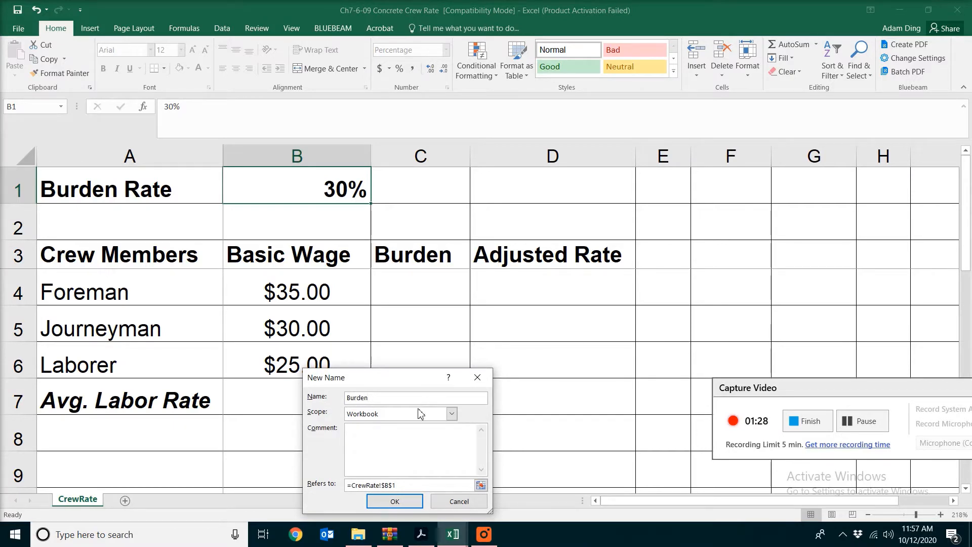
left_click(395, 502)
- Calculate the Foreman's burden in C4 with =B4*Burden and fill the formula down through C6
left_click(406, 291)
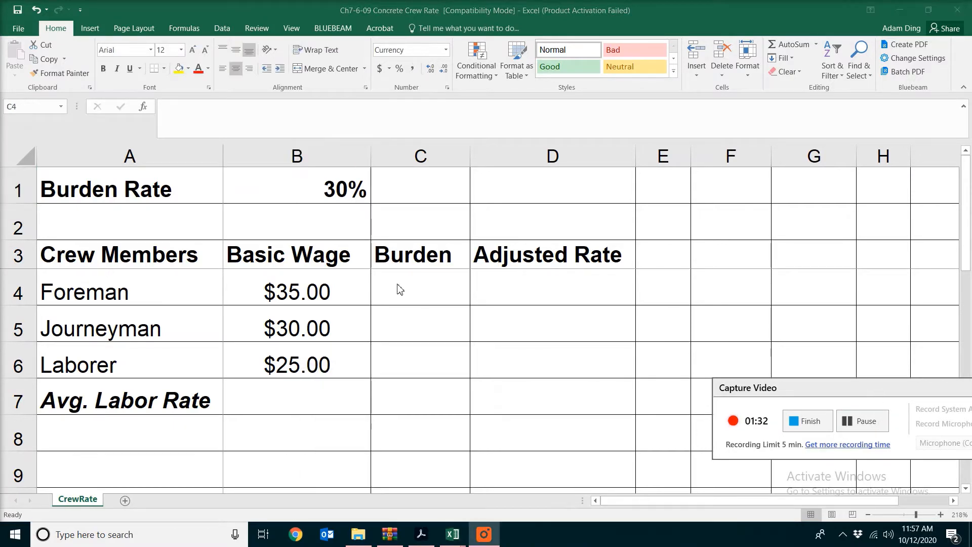
left_click(391, 288)
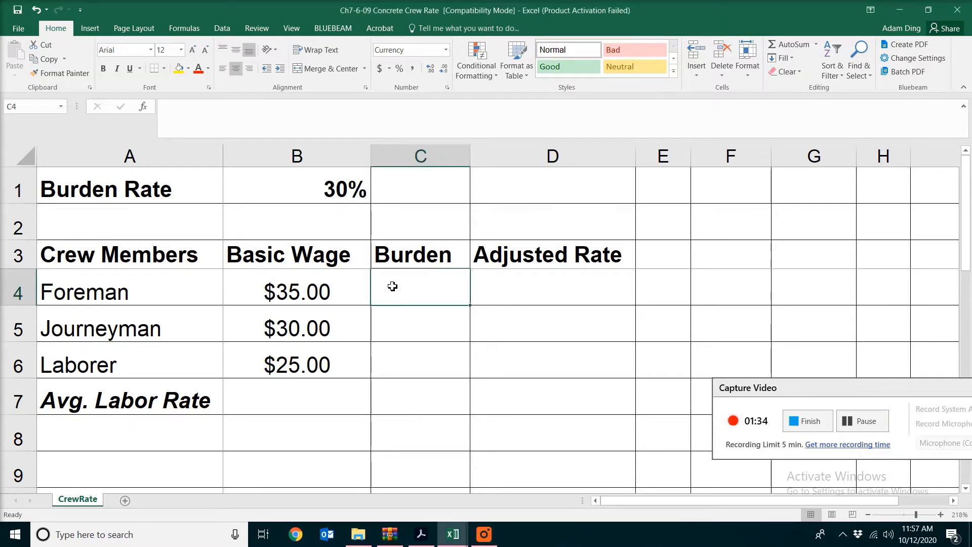
type("=")
left_click(303, 289)
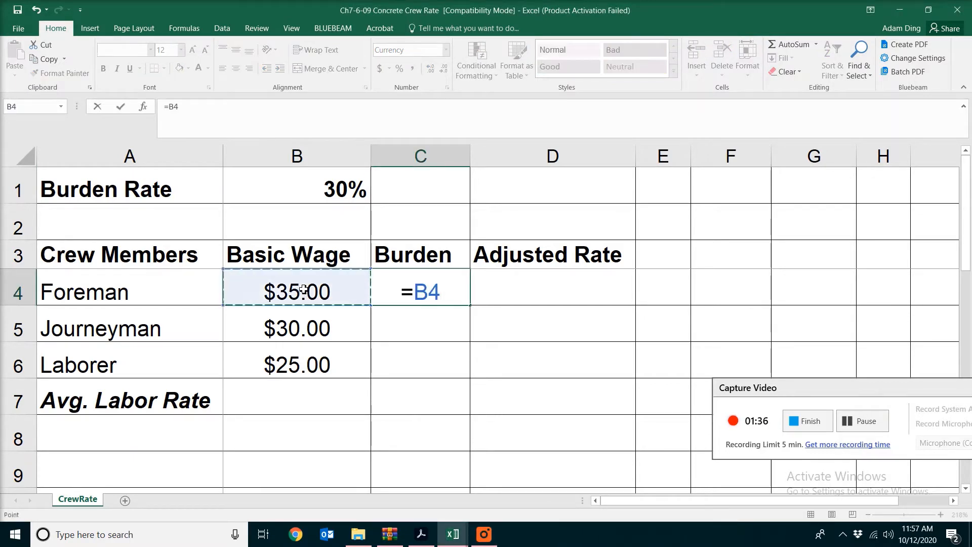
type("*")
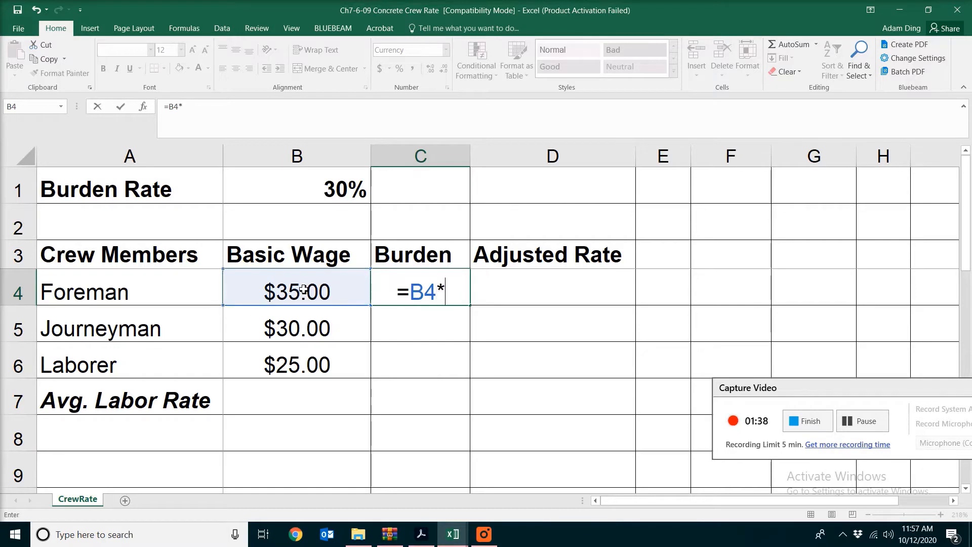
type("l")
key("BackSpace")
type("bur")
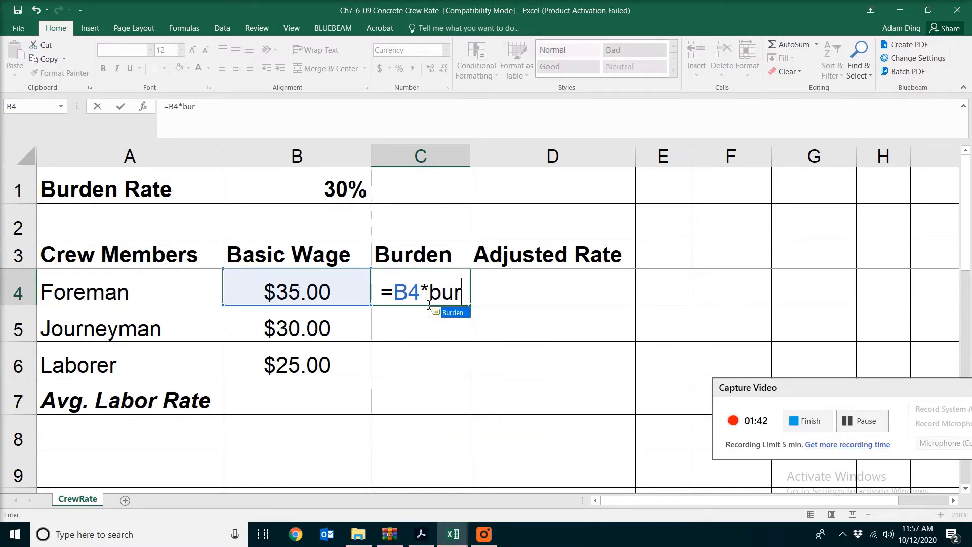
double_click(448, 313)
key("Return")
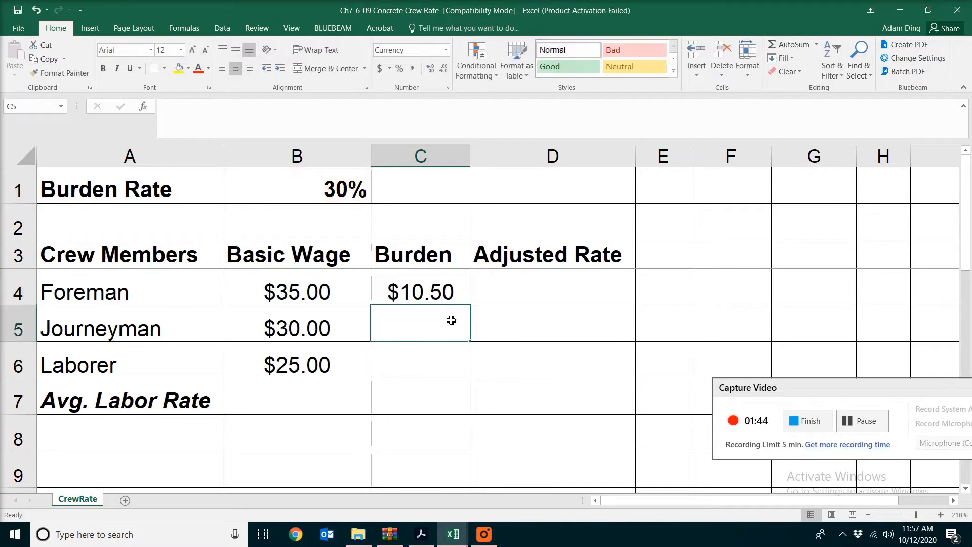
left_click(446, 303)
left_click_drag(472, 308, 474, 381)
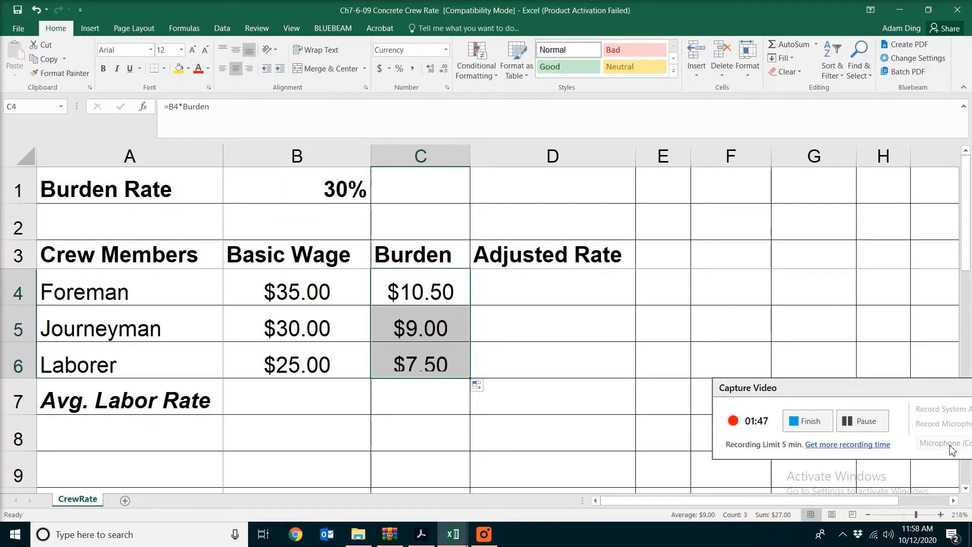
- Calculate the Foreman's adjusted rate in D4 with =B4+C4 and fill the formula down through D6
left_click(533, 298)
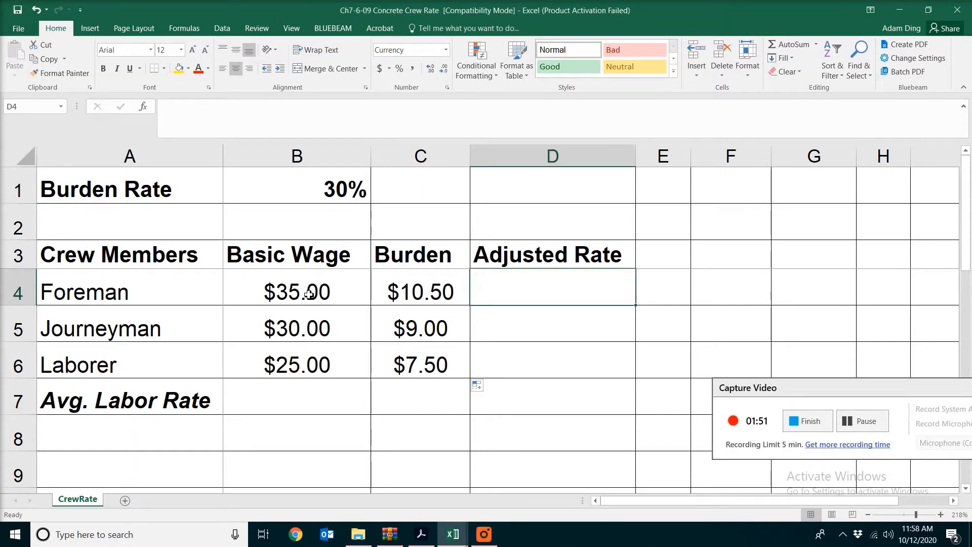
type("=")
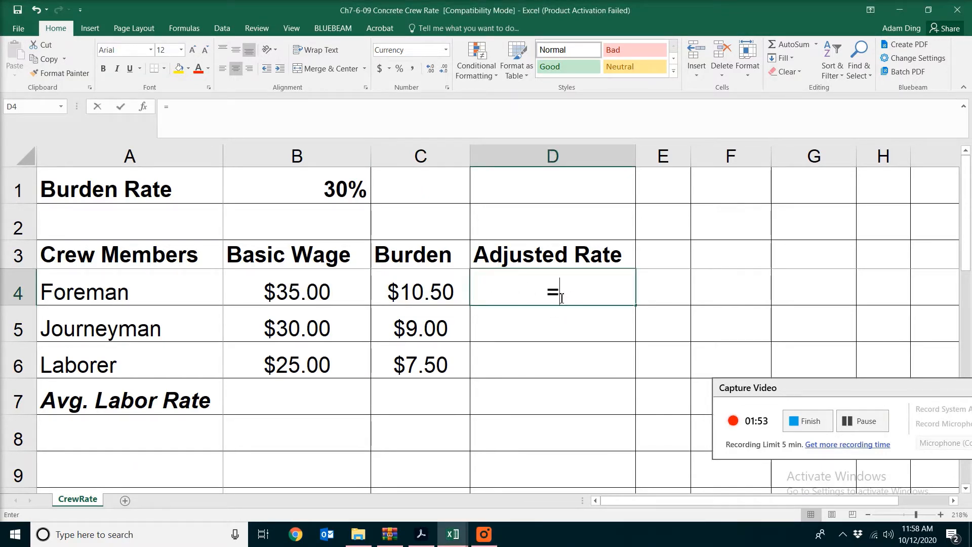
left_click(327, 288)
type("+")
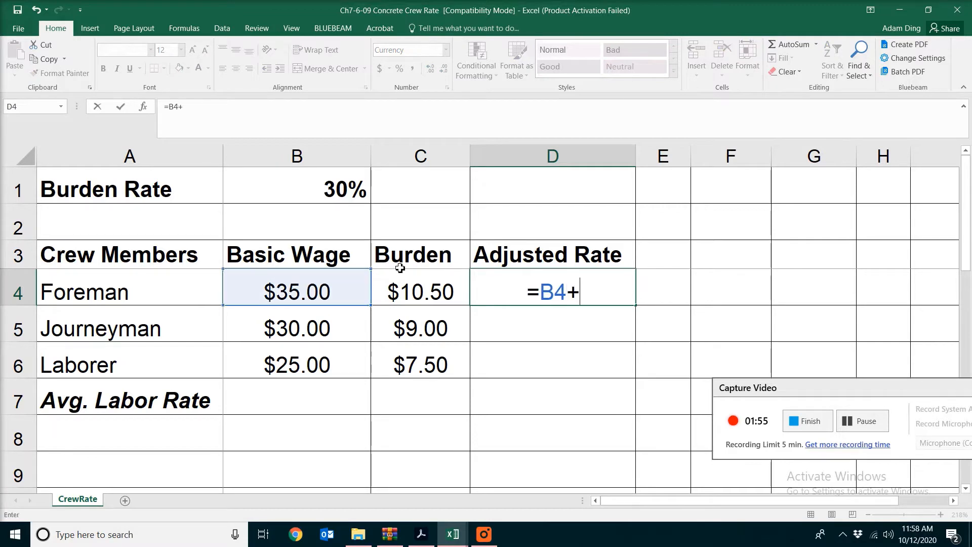
left_click(431, 278)
key("Return")
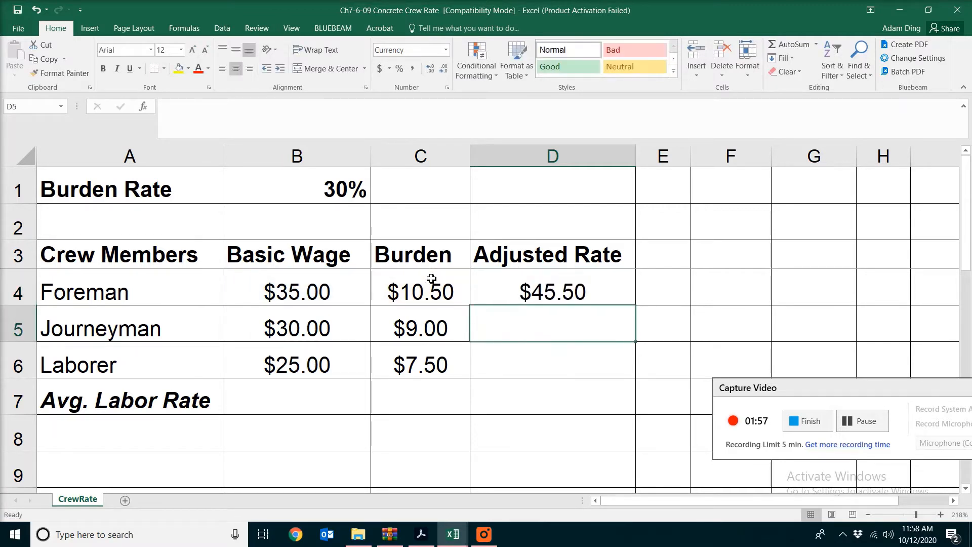
left_click(584, 274)
left_click_drag(637, 308, 640, 384)
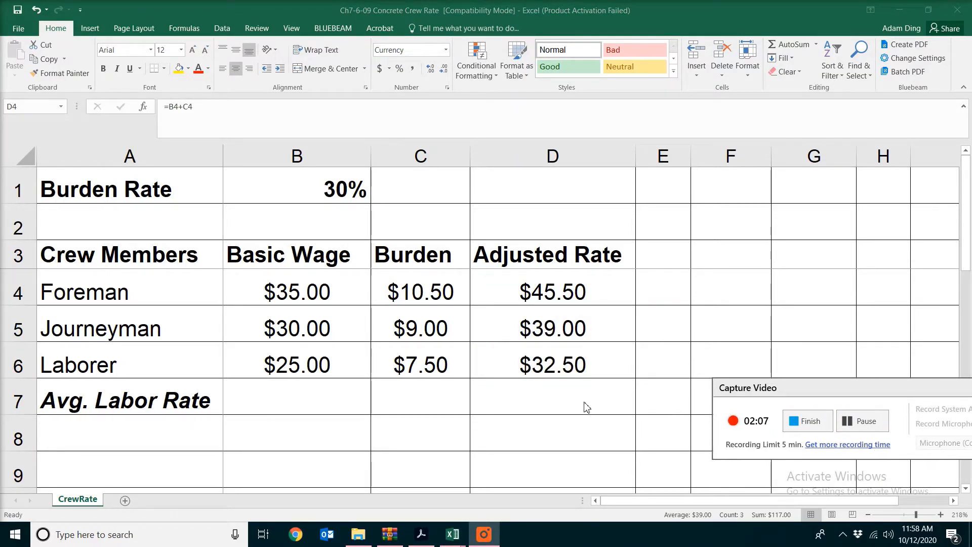
- Calculate the average labor rate in D7 with =average(D4:D6)
left_click(555, 403)
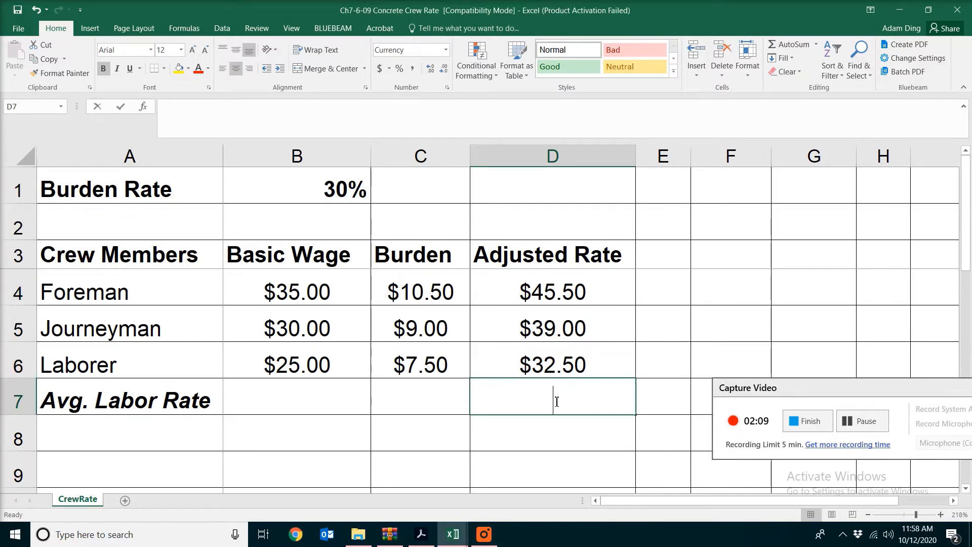
type("=averag")
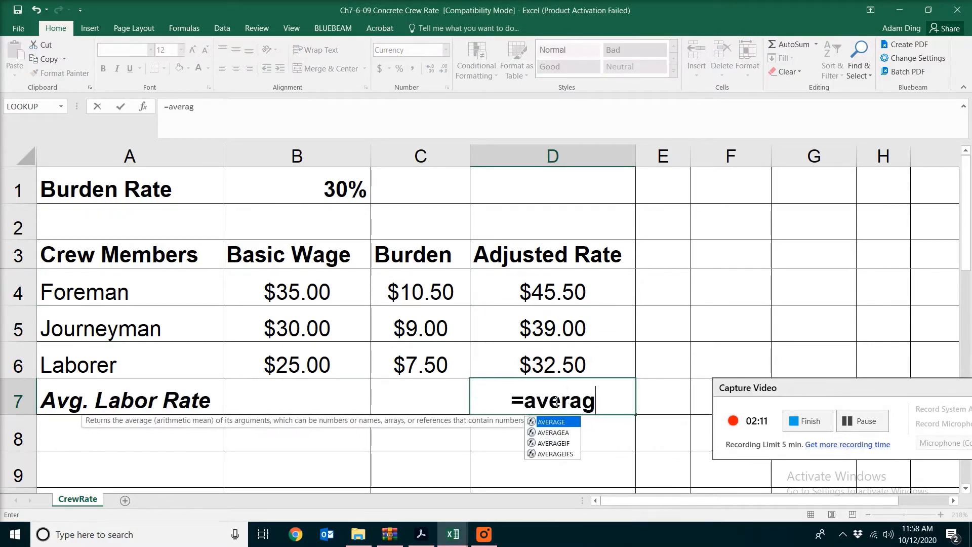
type("e(")
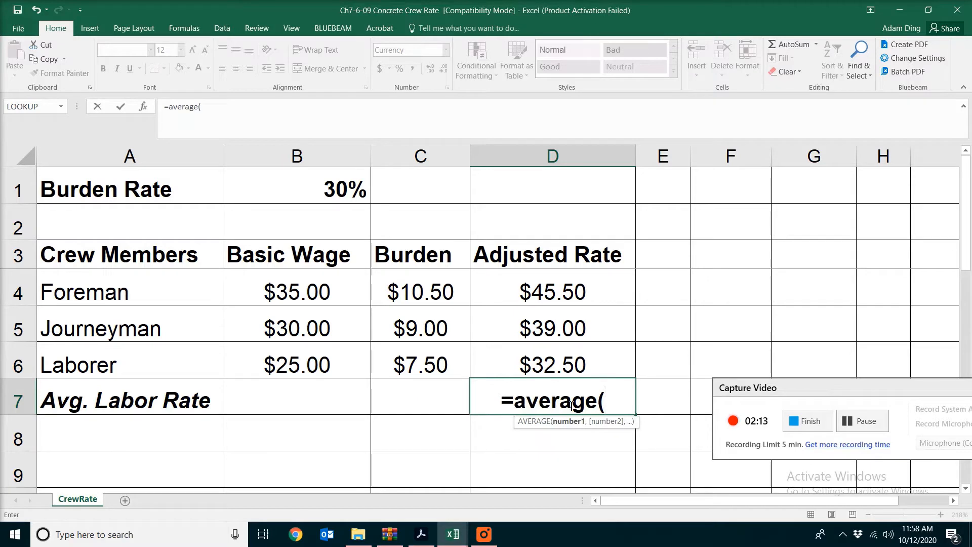
left_click_drag(552, 280, 587, 356)
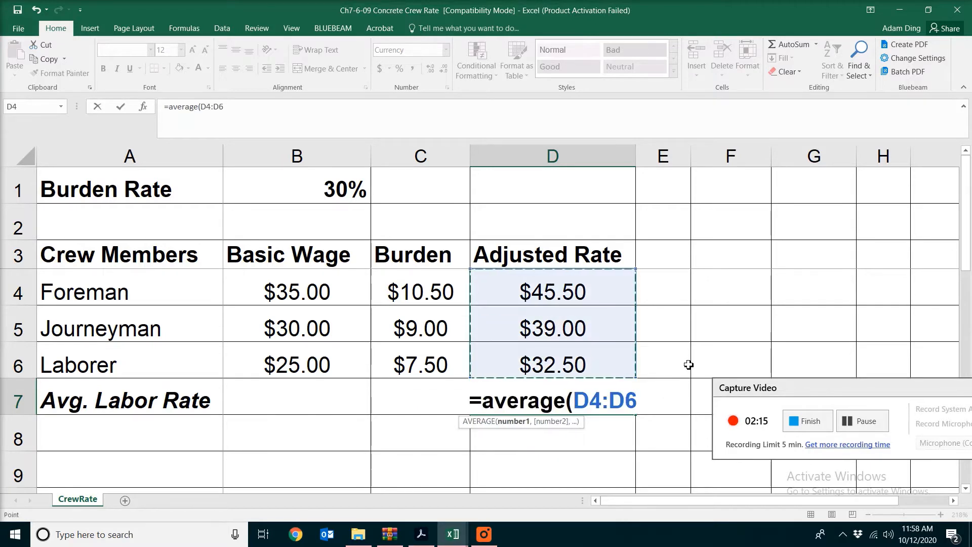
type(")")
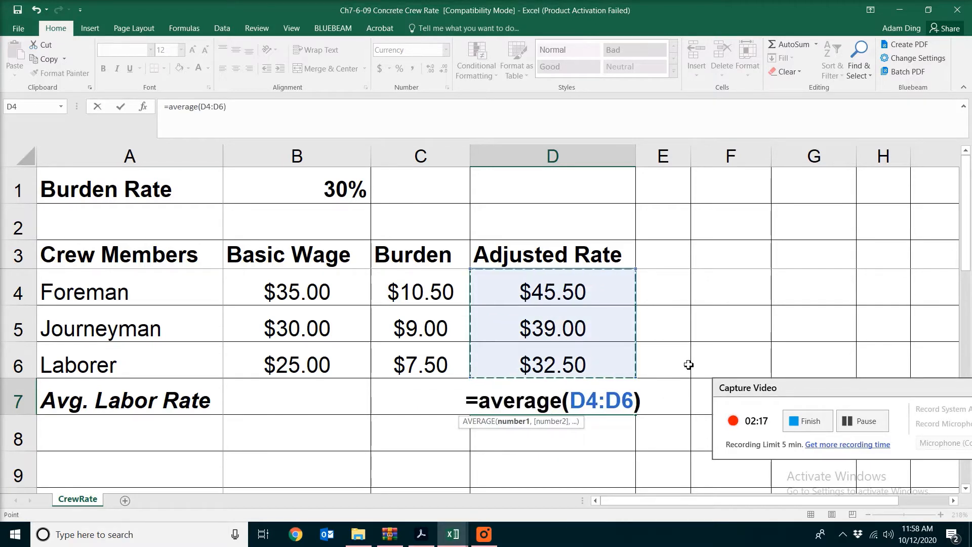
key("Return")
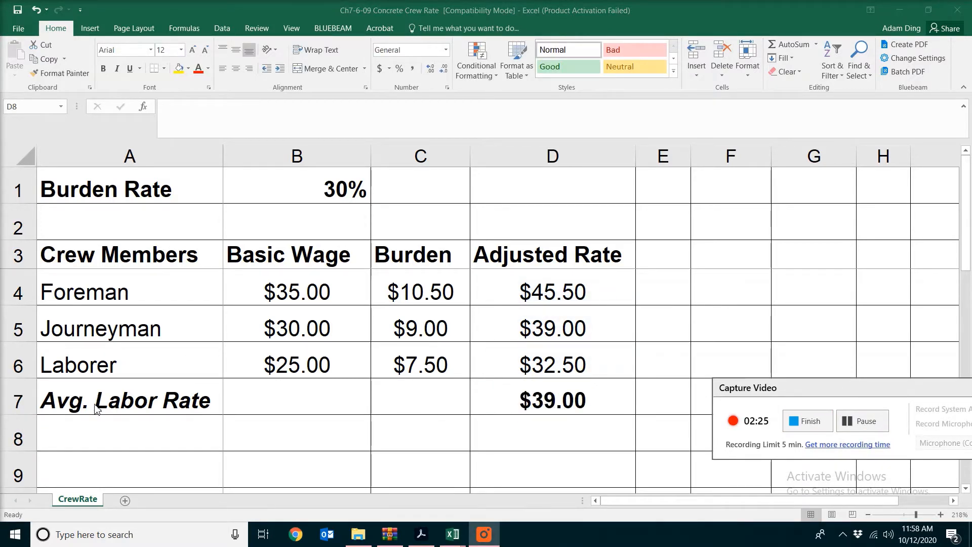
left_click(145, 396)
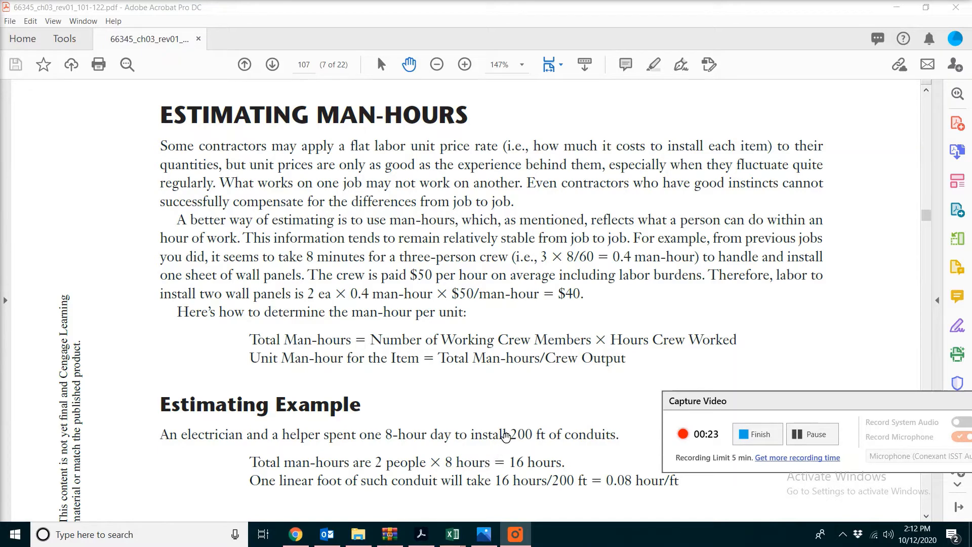
- Switch to the Concrete Labor workbook in Excel, calculate man-hours in E3 with =B3*D3, and fill the formula down through E5
key("alt+Tab")
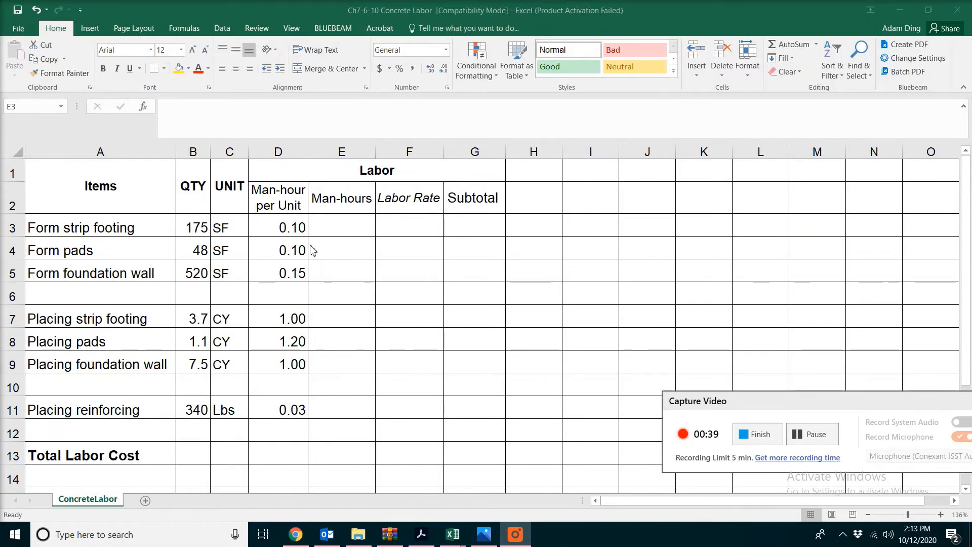
left_click(330, 231)
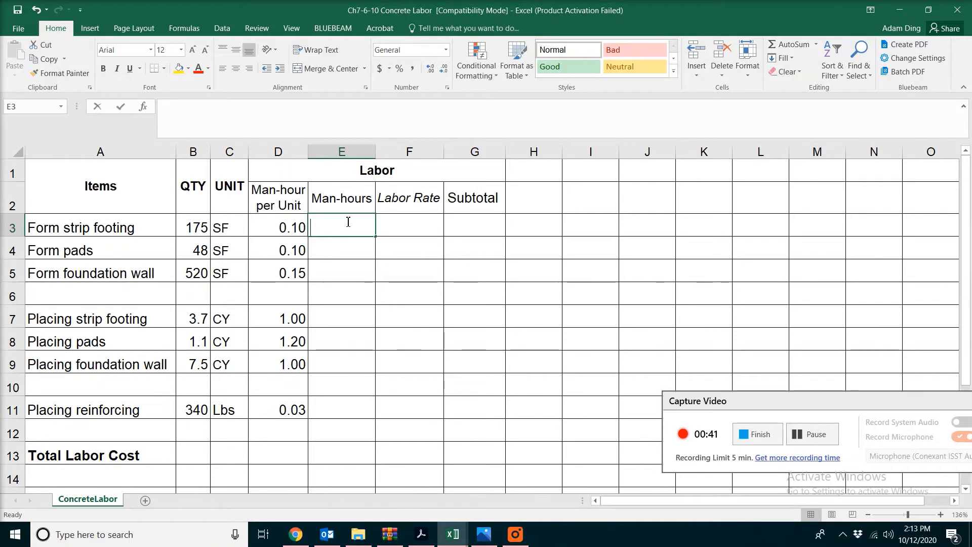
type("=")
left_click(198, 219)
type("*")
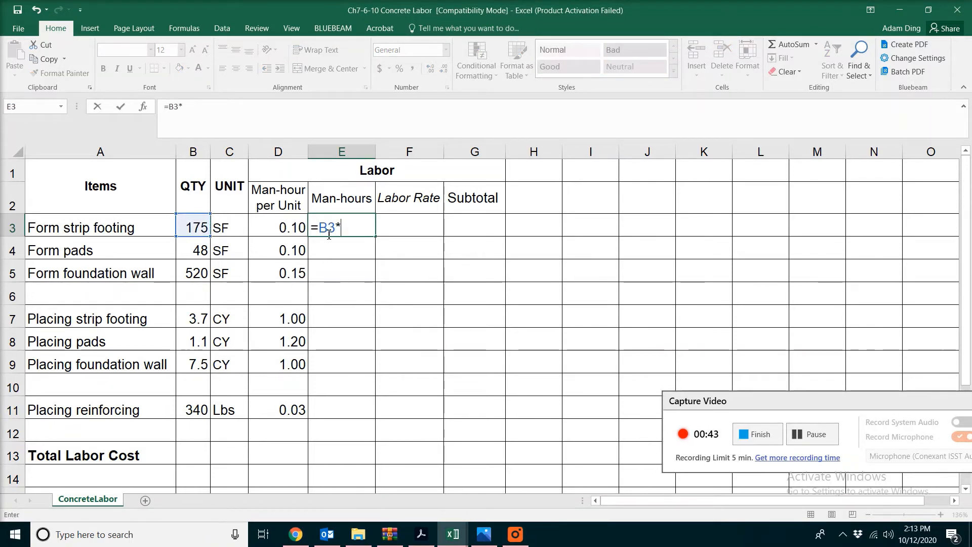
left_click(288, 227)
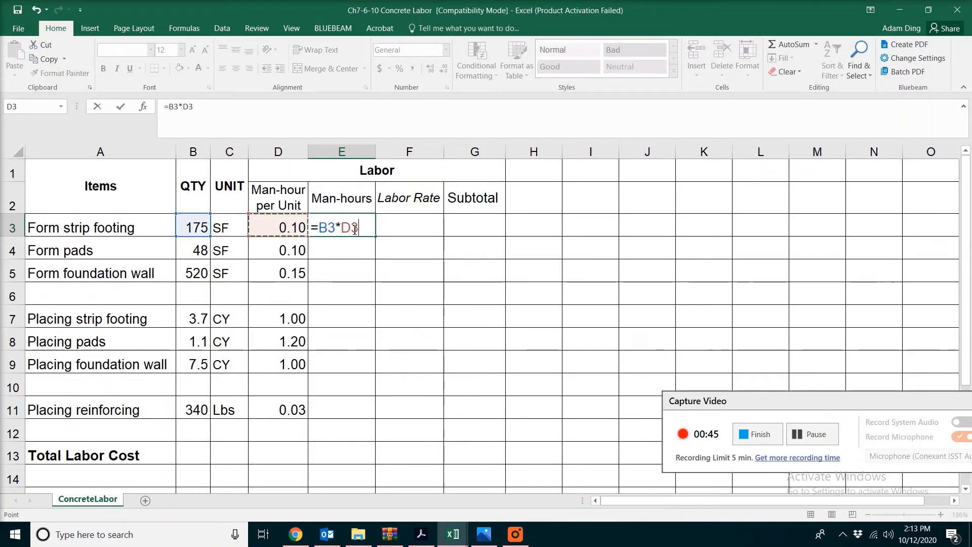
key("Return")
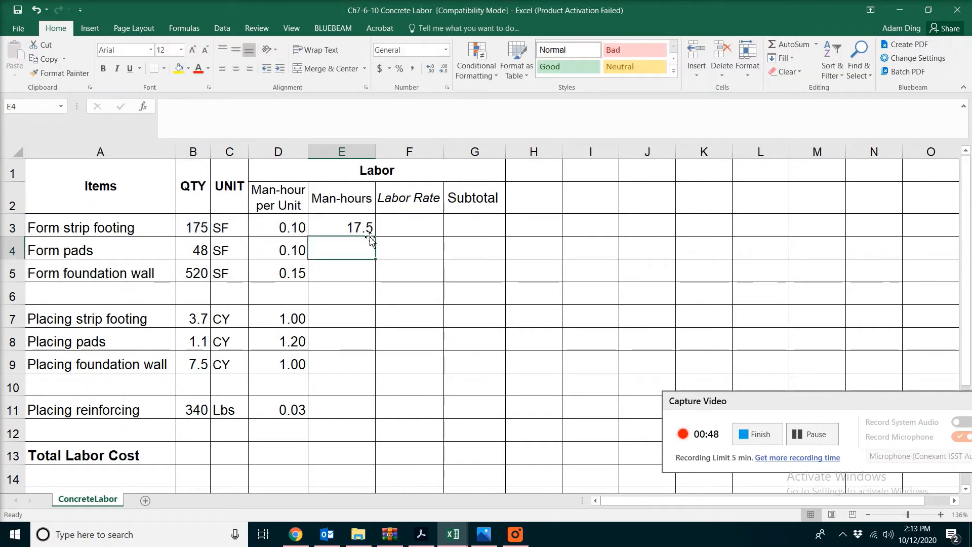
left_click(354, 226)
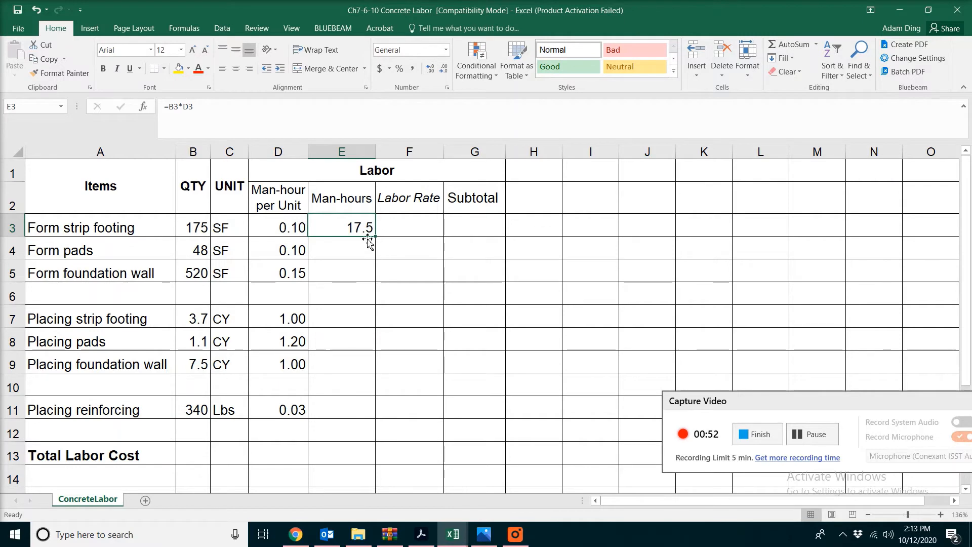
left_click_drag(379, 240, 373, 277)
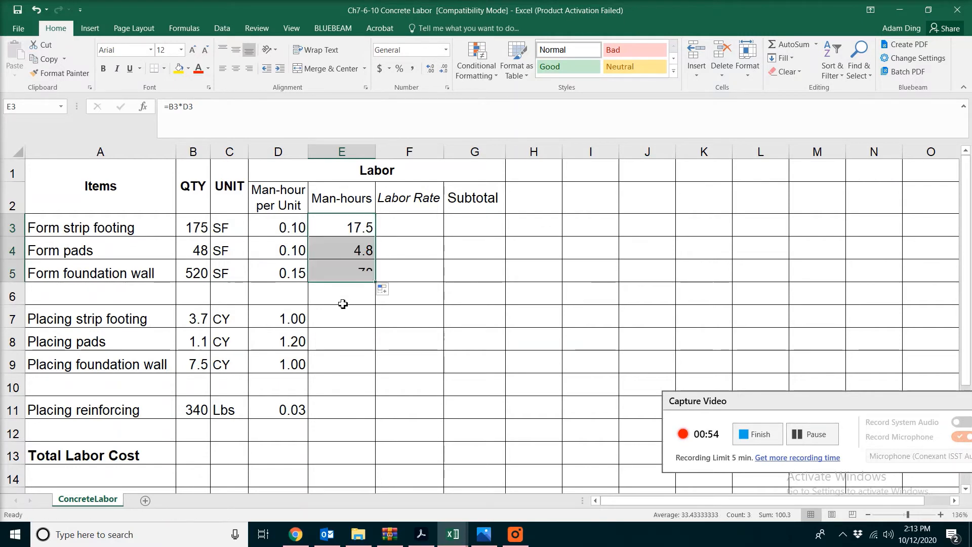
- Copy the man-hours formula from E5 to the placing items in E7:E9 and to the reinforcing item in E11
left_click(344, 276)
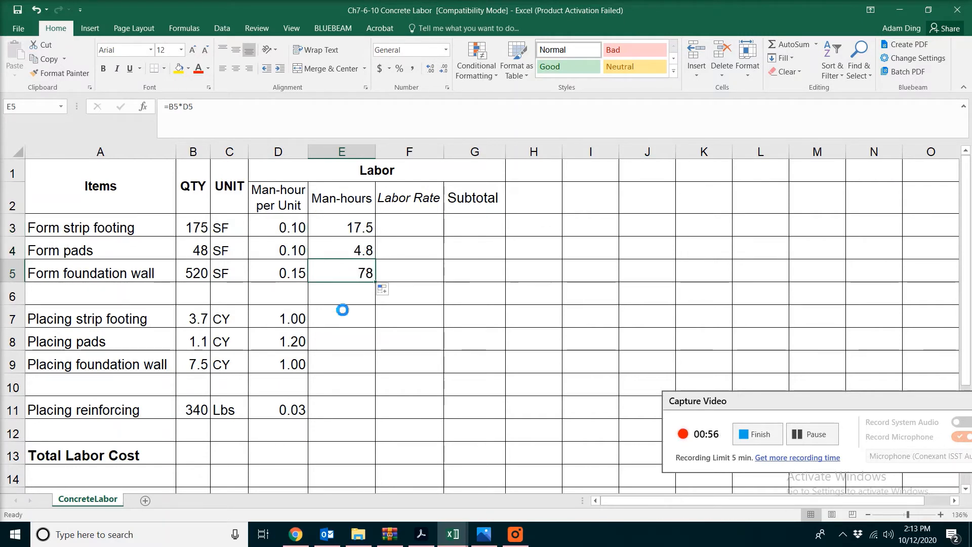
key("ctrl+c")
left_click(343, 316)
left_click_drag(343, 340, 345, 357)
key("ctrl+v")
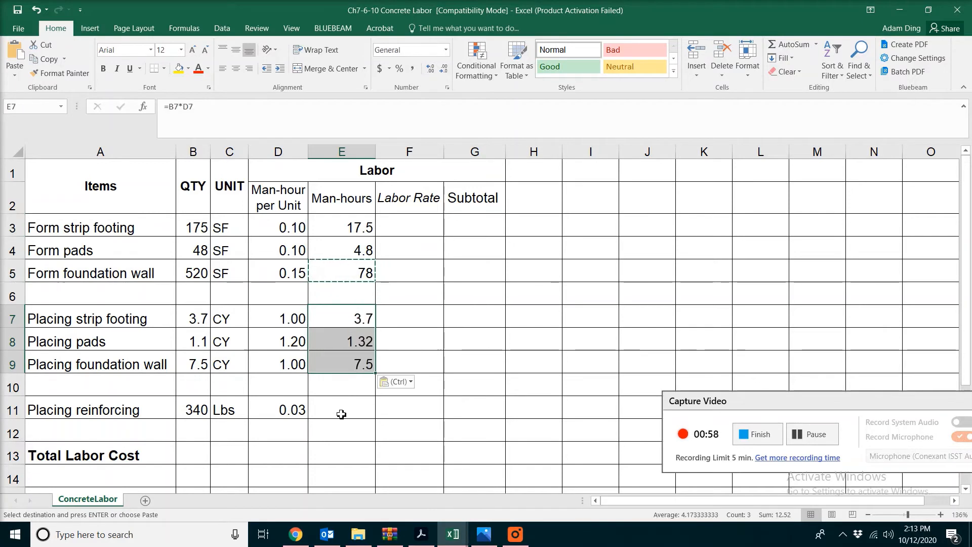
left_click(360, 409)
key("ctrl+v")
- Enter a labor rate of 39 in F3 and copy it to F4:F5, F7:F9 and F11
left_click(438, 312)
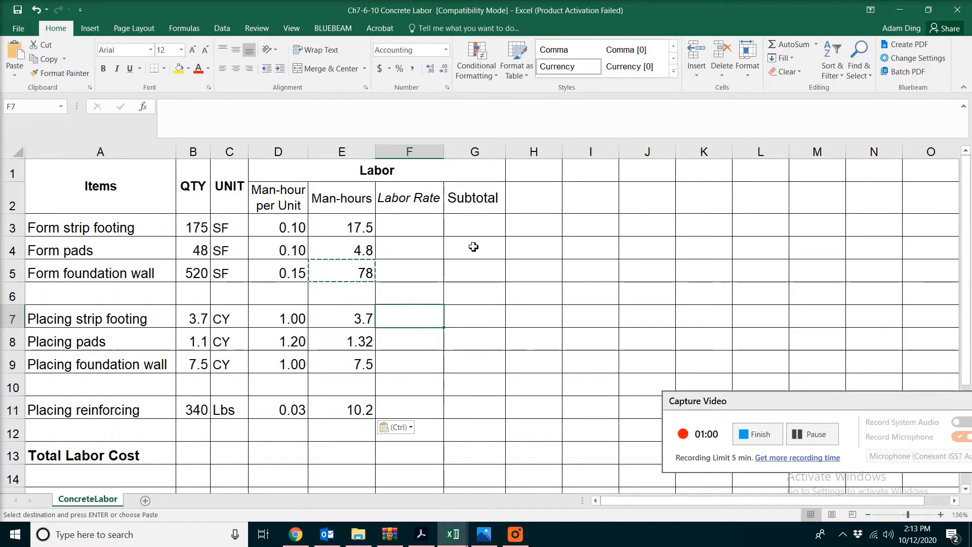
left_click(425, 226)
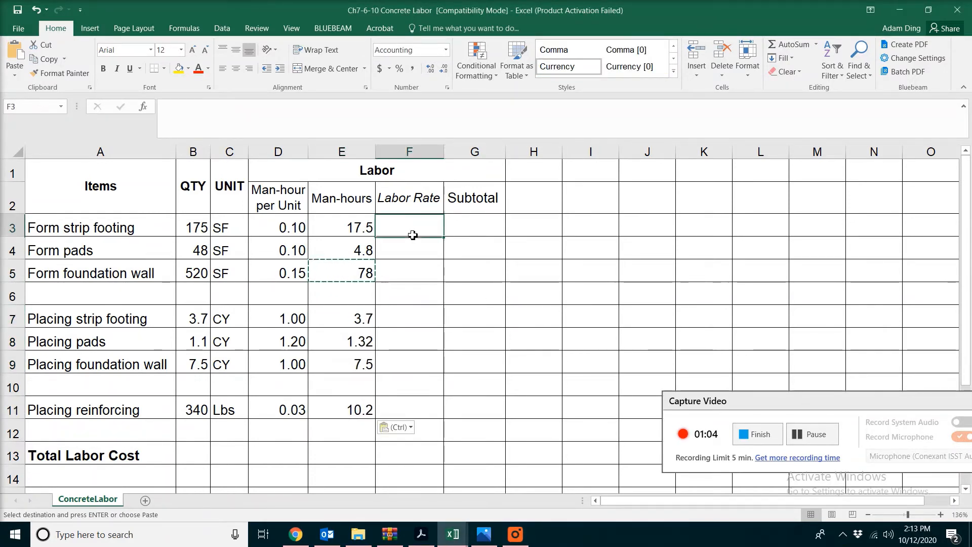
type("39")
key("Return")
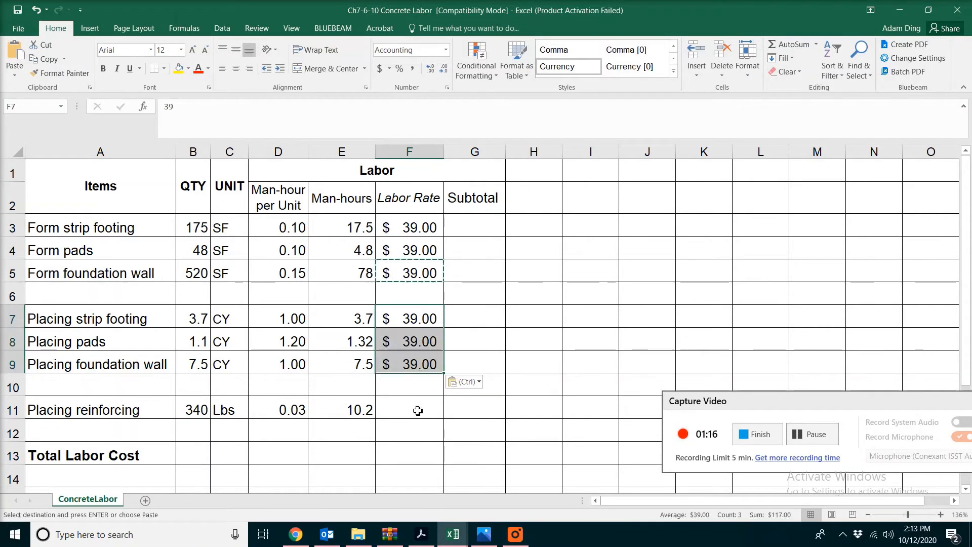
left_click(419, 408)
key("ctrl+v")
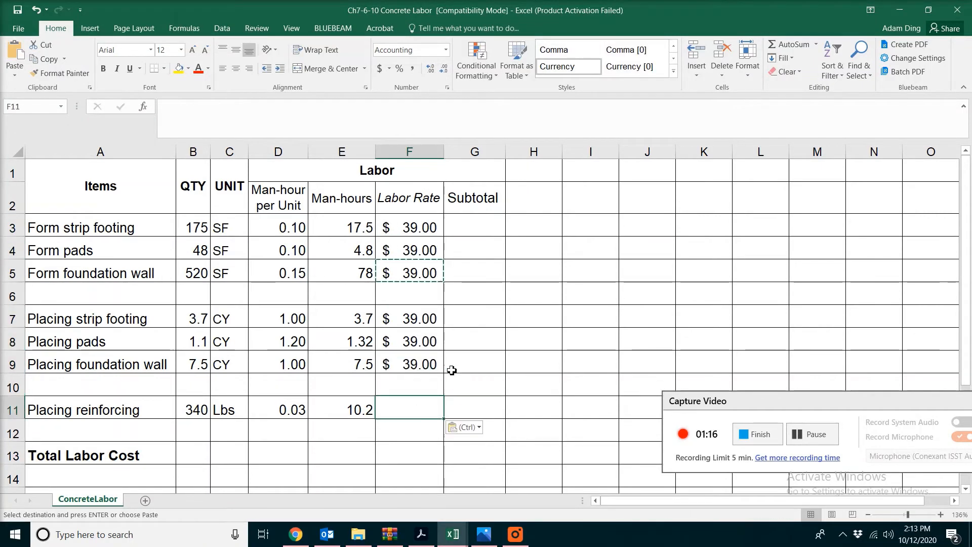
- Calculate the form strip footing's labor subtotal in G3 with =E3*F3 and fill the formula down through G5
double_click(471, 232)
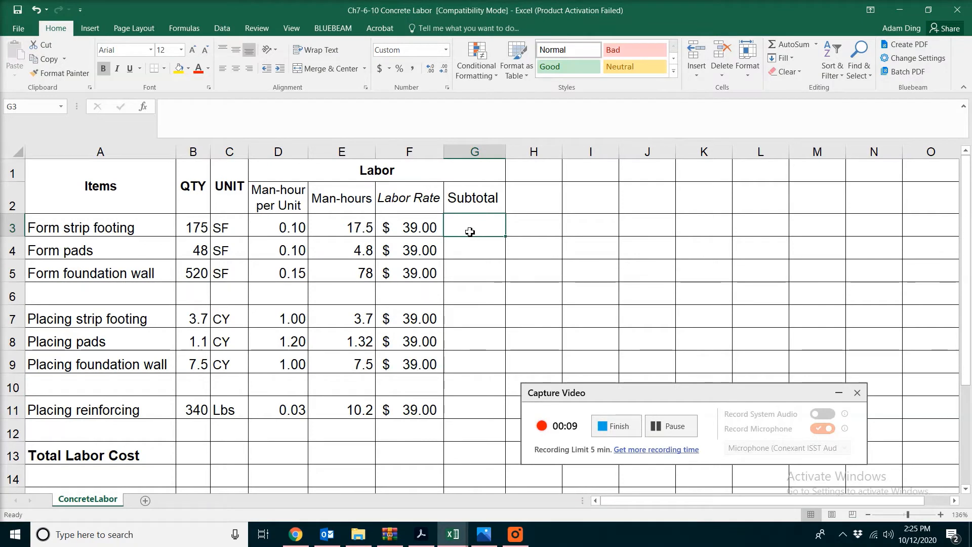
type("=")
left_click(356, 236)
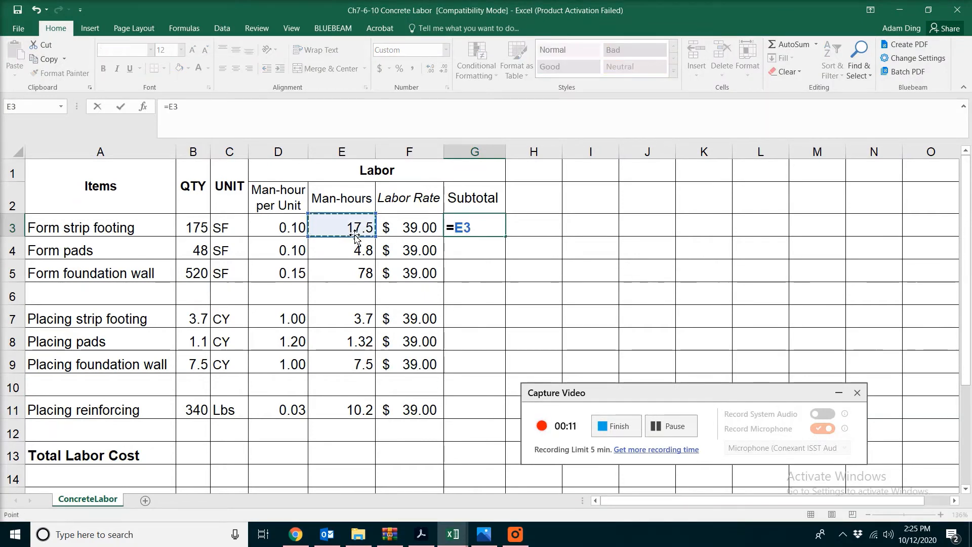
type("*")
left_click(397, 227)
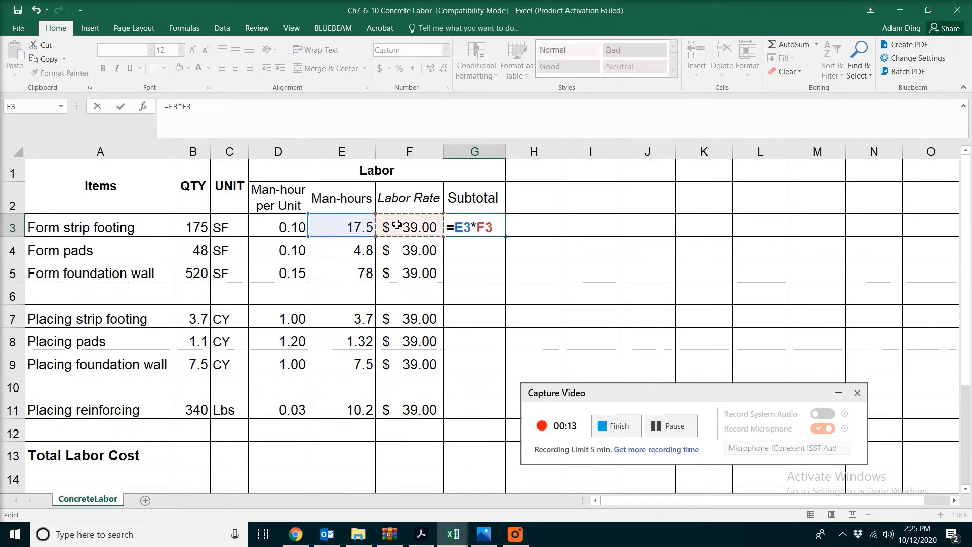
key("Return")
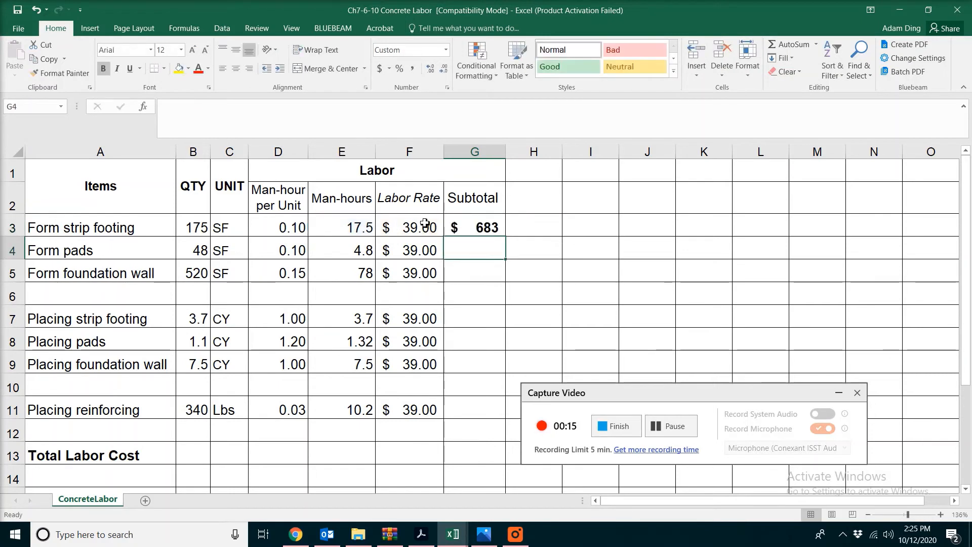
left_click(470, 221)
left_click_drag(506, 241, 462, 363)
- Copy the subtotal formula from G5 to the placing items in G7:G9 and to the reinforcing item in G11
left_click(476, 274)
key("ctrl+c")
key("ctrl+v")
left_click(469, 411)
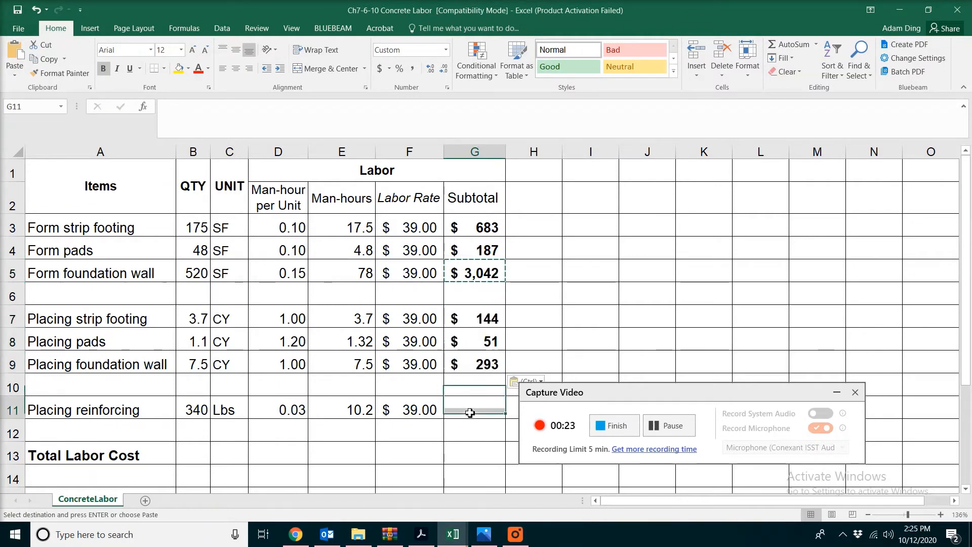
key("ctrl+v")
- Calculate the total labor cost in G13 by summing the subtotals in G3:G11 with AutoSum
left_click(471, 451)
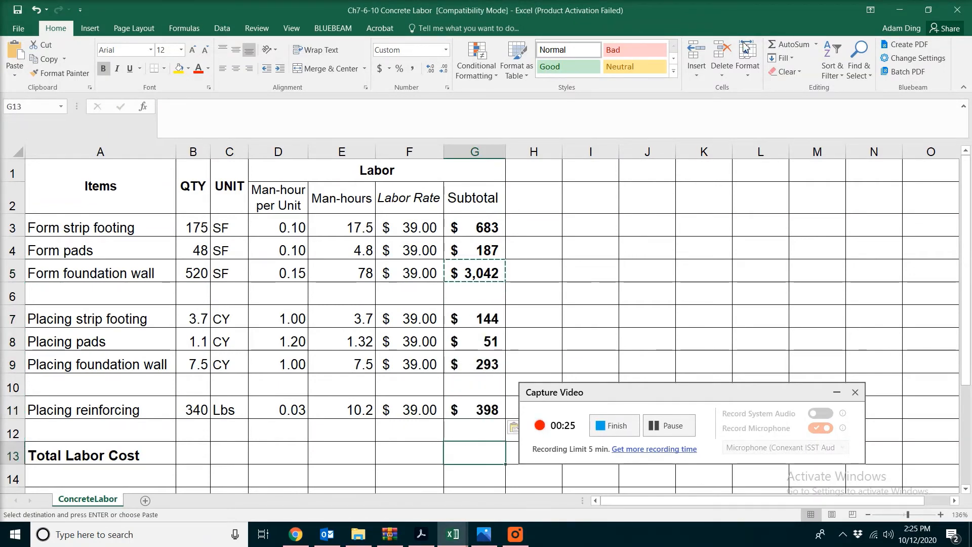
key("Escape")
left_click(779, 49)
left_click_drag(465, 229, 458, 412)
key("Return")
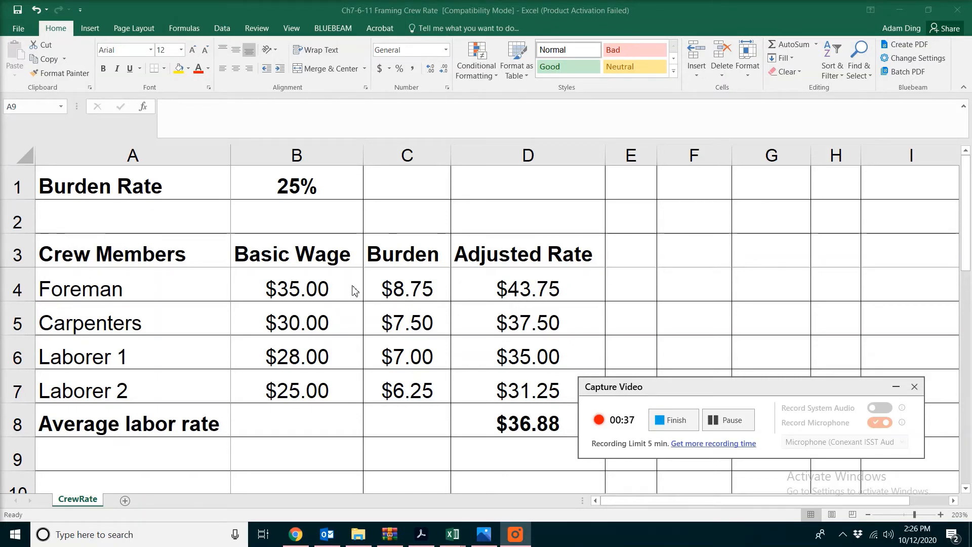
- In the Framing Crew Rate workbook, inspect the foreman's burden formula in C4 and the average labor rate formula in D8
left_click(393, 296)
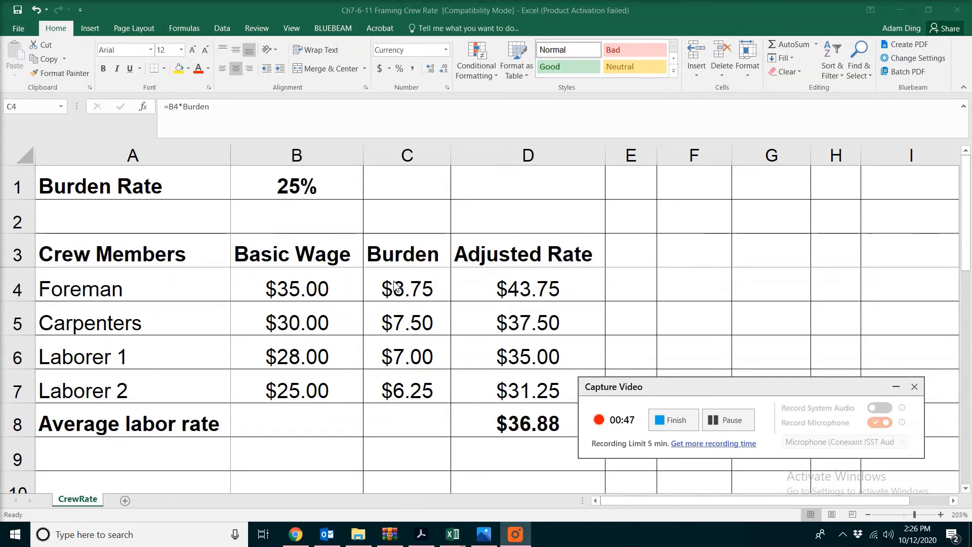
double_click(408, 290)
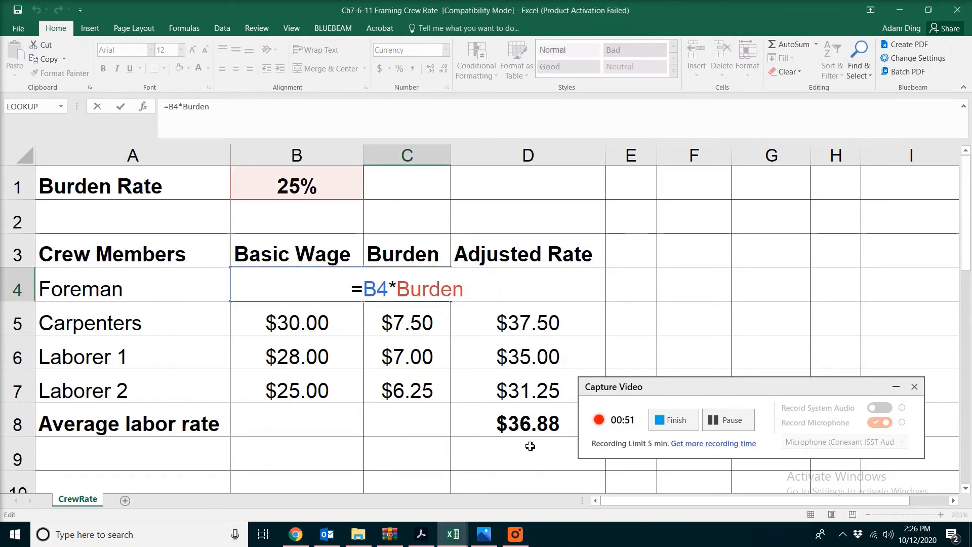
left_click(527, 429)
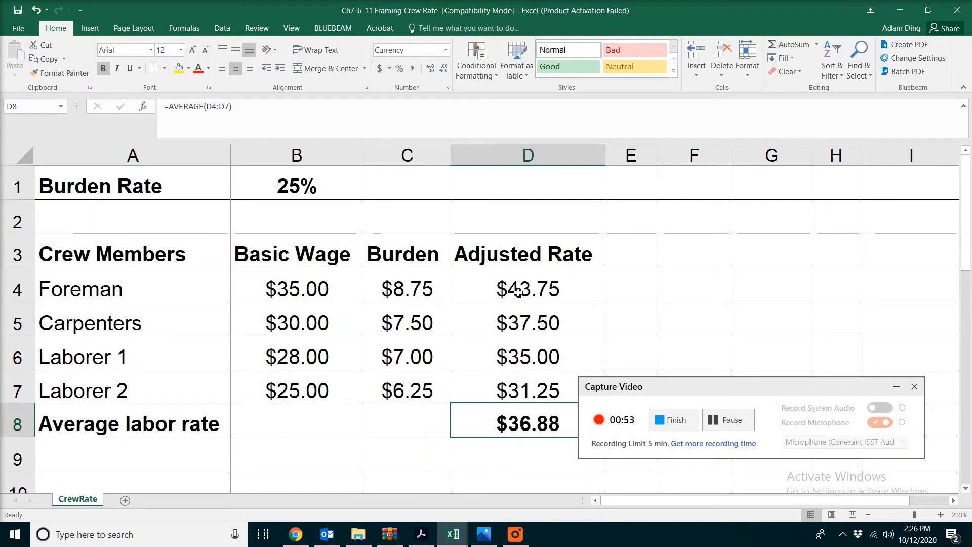
double_click(510, 423)
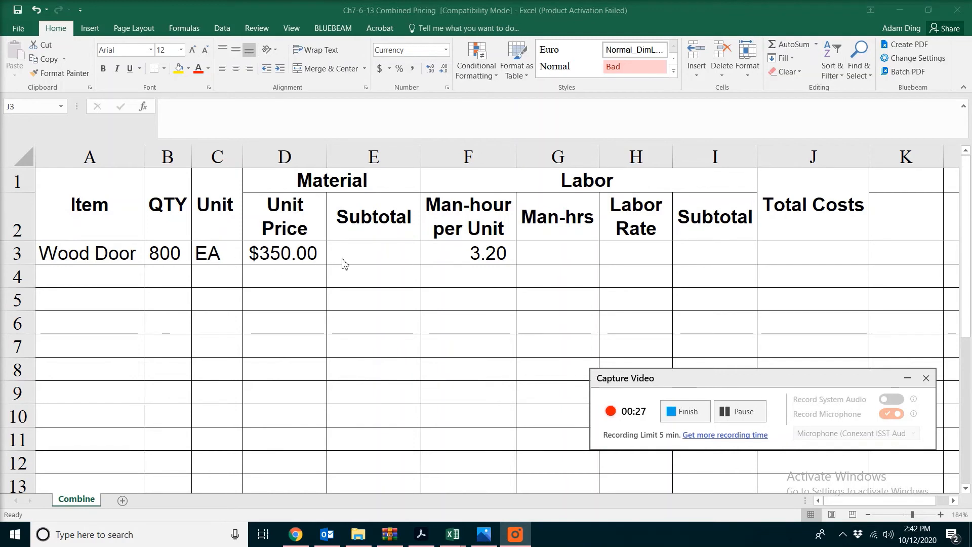
- In the Combined Pricing workbook, calculate the wood door's material subtotal in E3 with =B3*D3
left_click(382, 251)
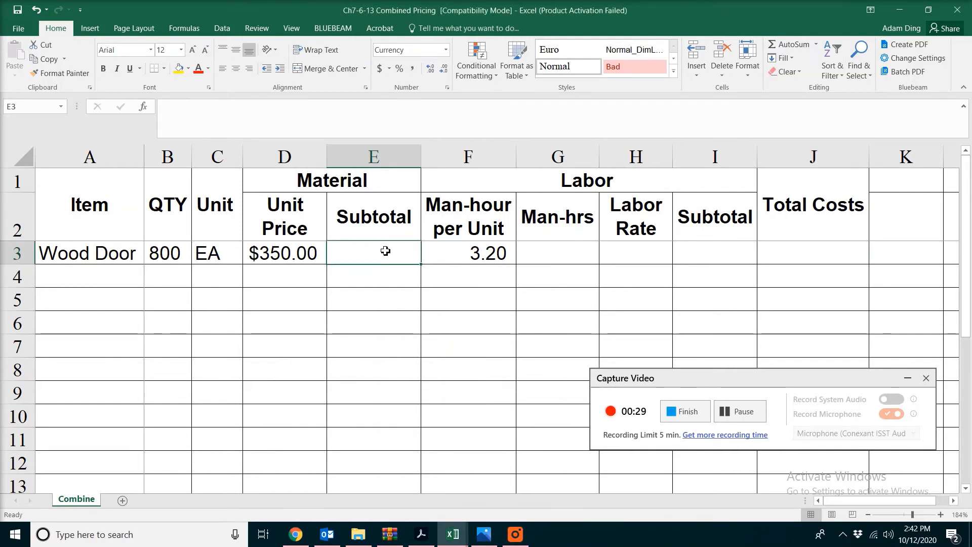
type("=")
left_click(167, 253)
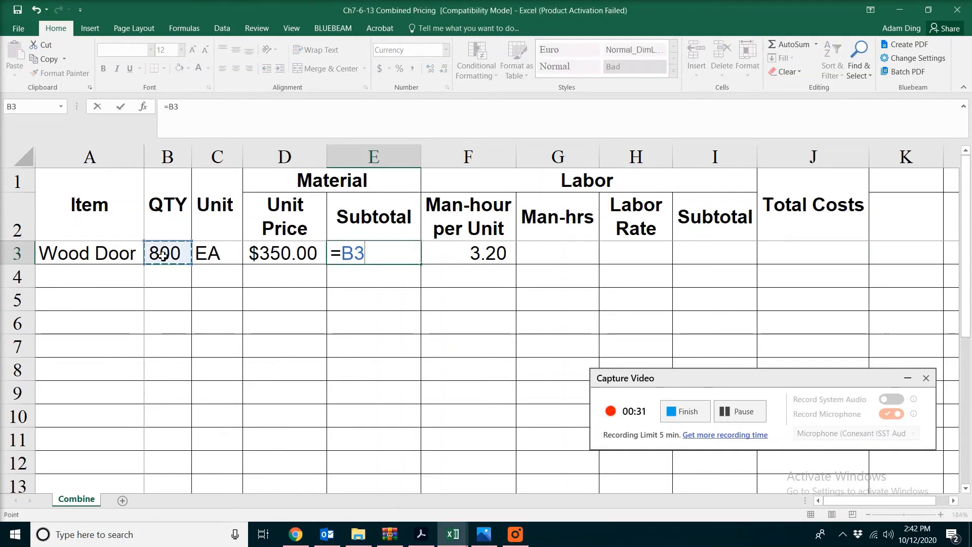
type("*")
left_click(307, 253)
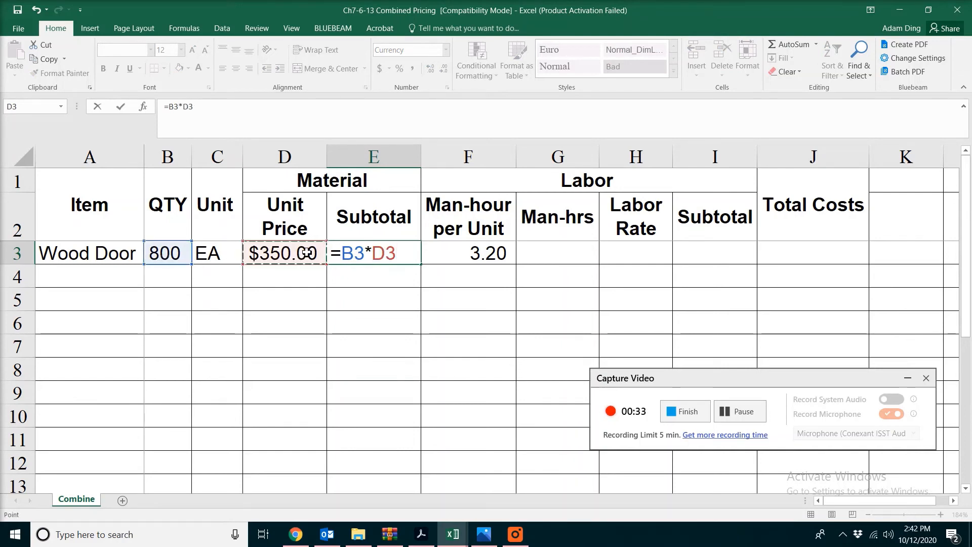
key("Return")
left_click(337, 252)
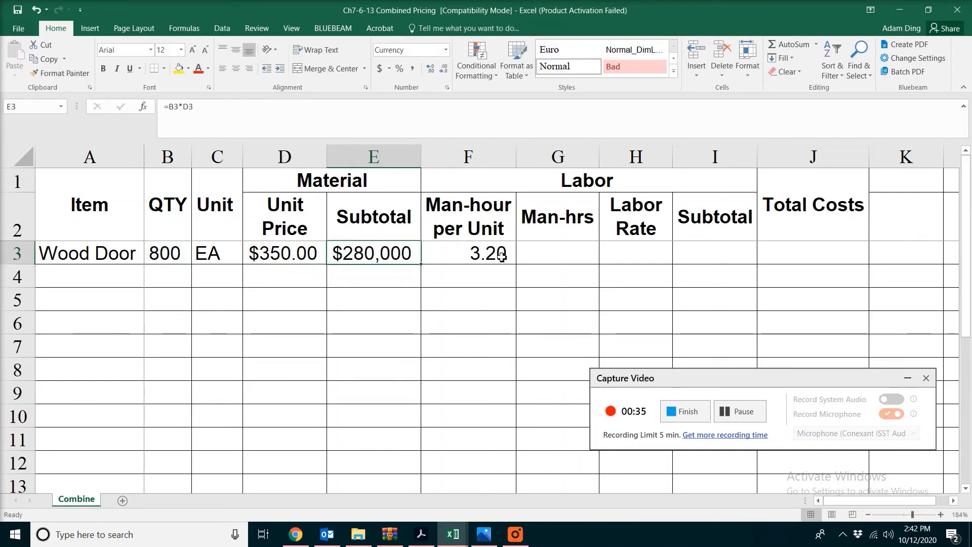
- Calculate the wood door's man-hours in G3 with =B3*F3
left_click(568, 255)
type("=")
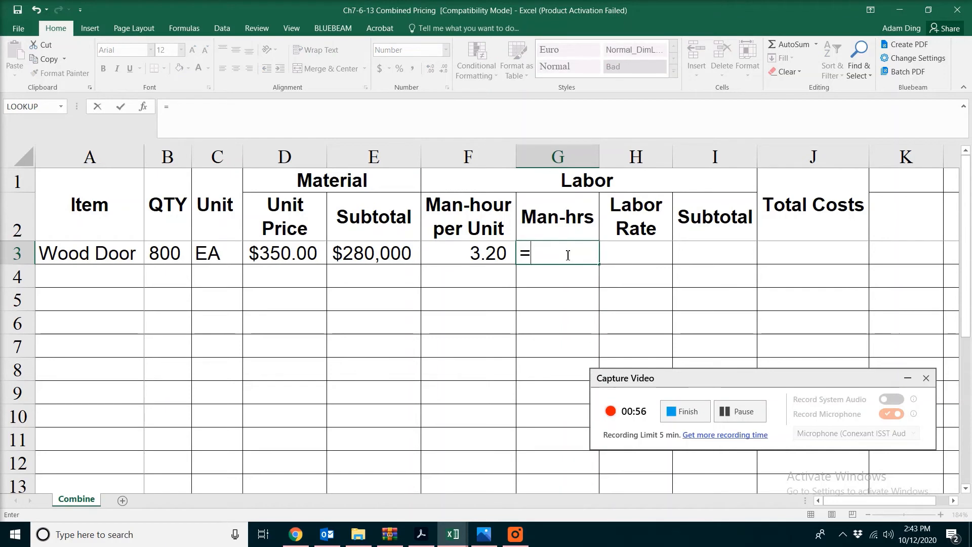
left_click(166, 259)
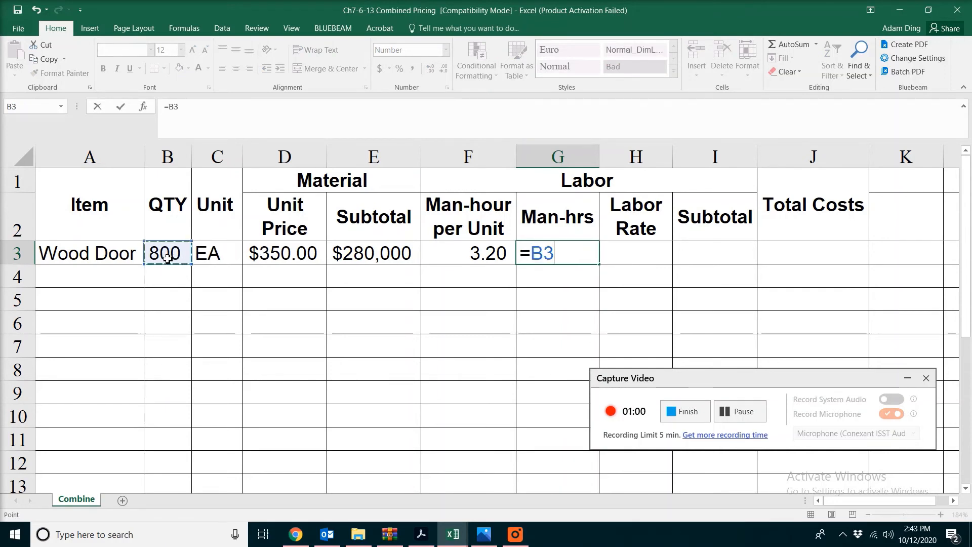
type("*")
left_click(502, 254)
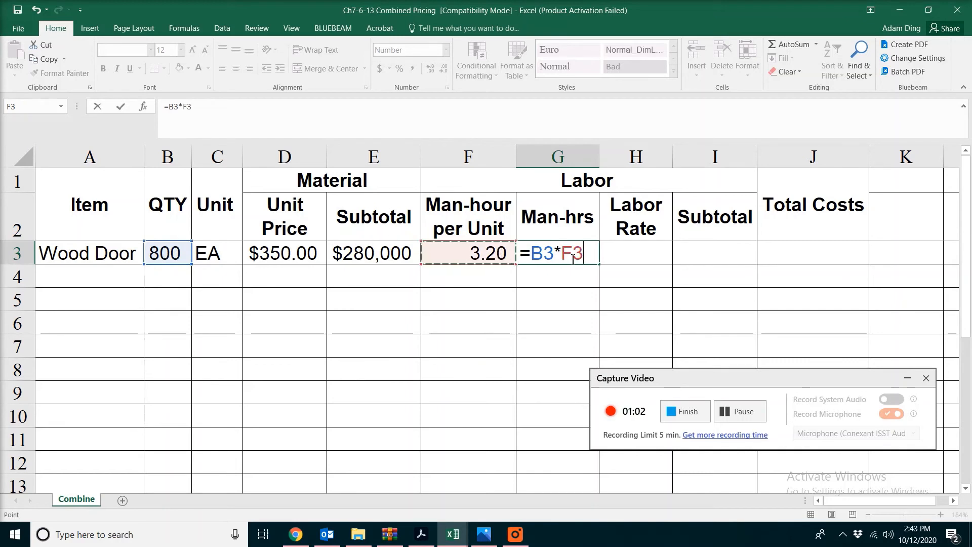
key("Return")
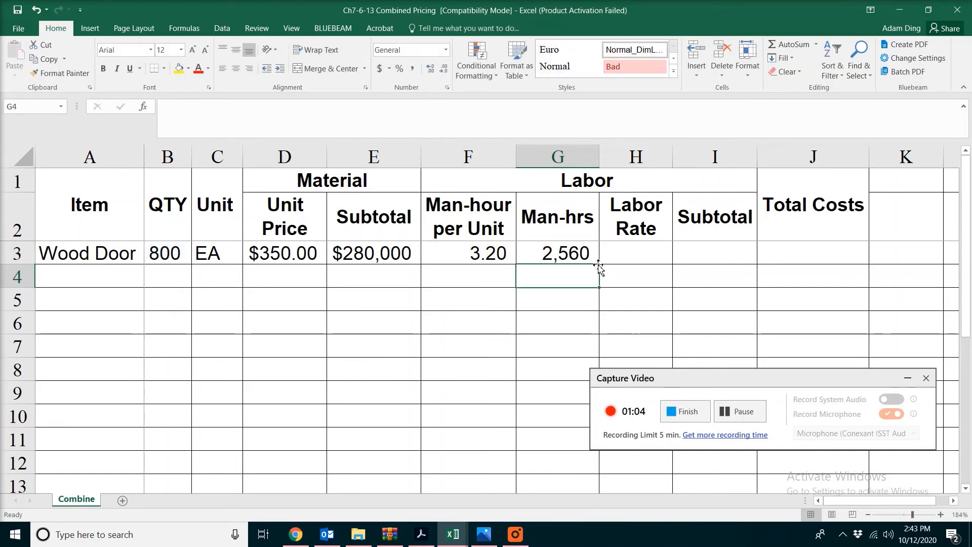
left_click(581, 254)
- Enter a labor rate of 31 in H3 and calculate the wood door's labor subtotal in I3 with =G3*H3
left_click(628, 258)
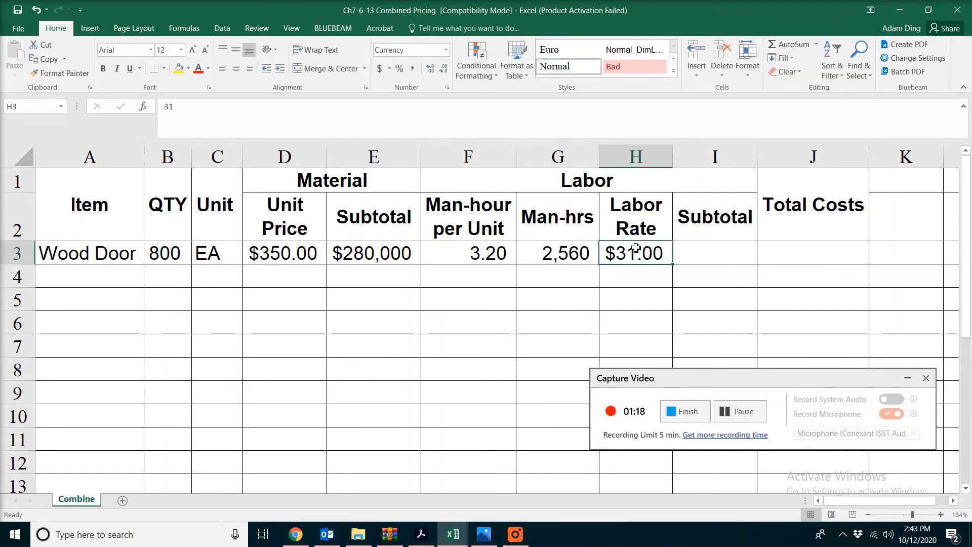
left_click(705, 248)
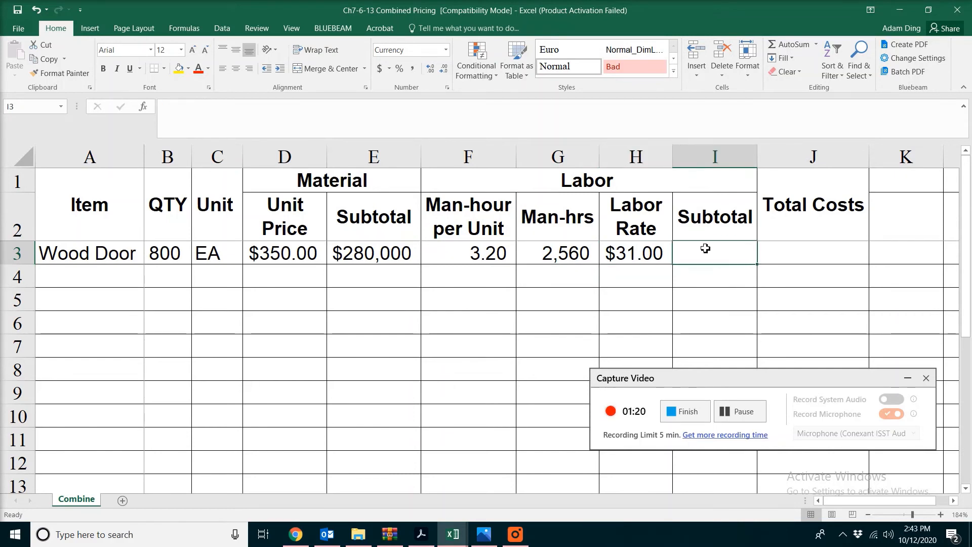
type("=")
left_click(568, 254)
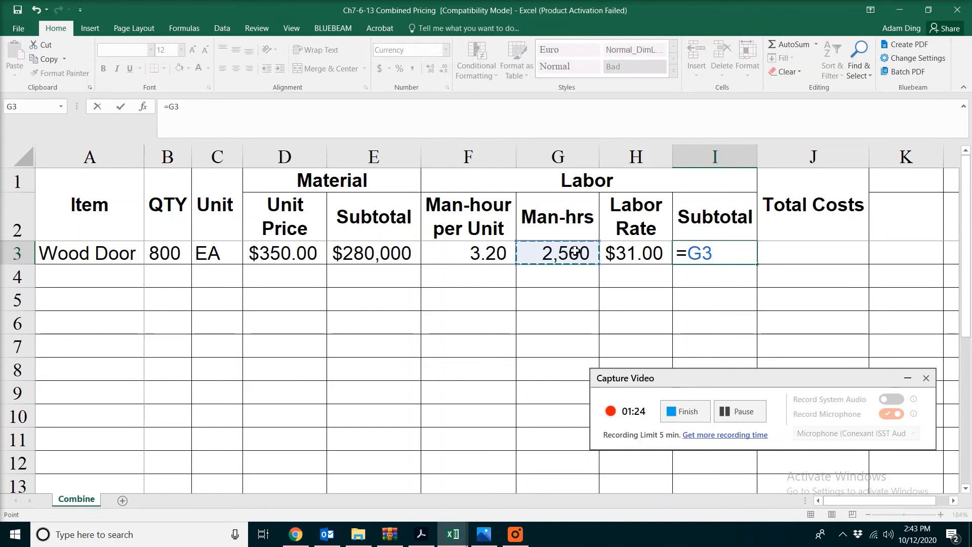
type("*")
left_click(635, 259)
key("Return")
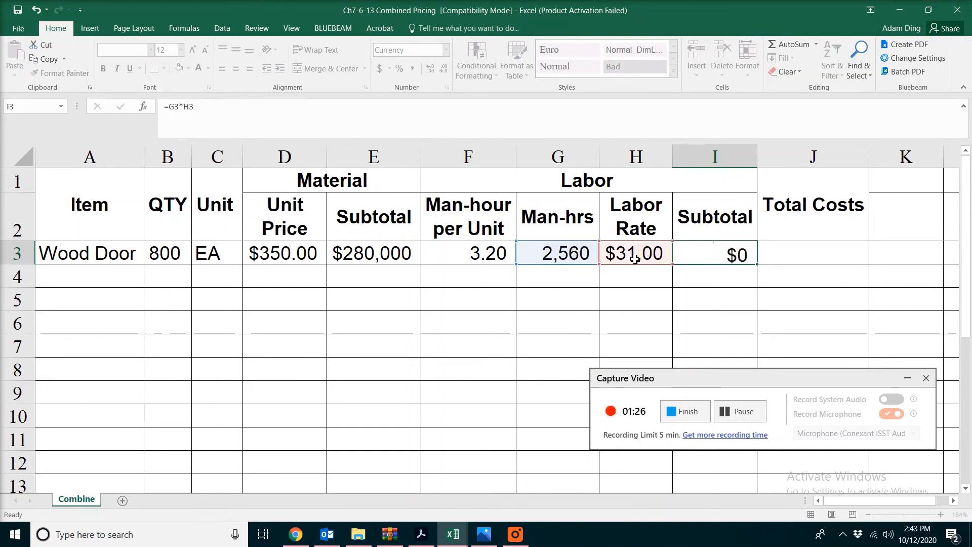
left_click(561, 251)
left_click(640, 248)
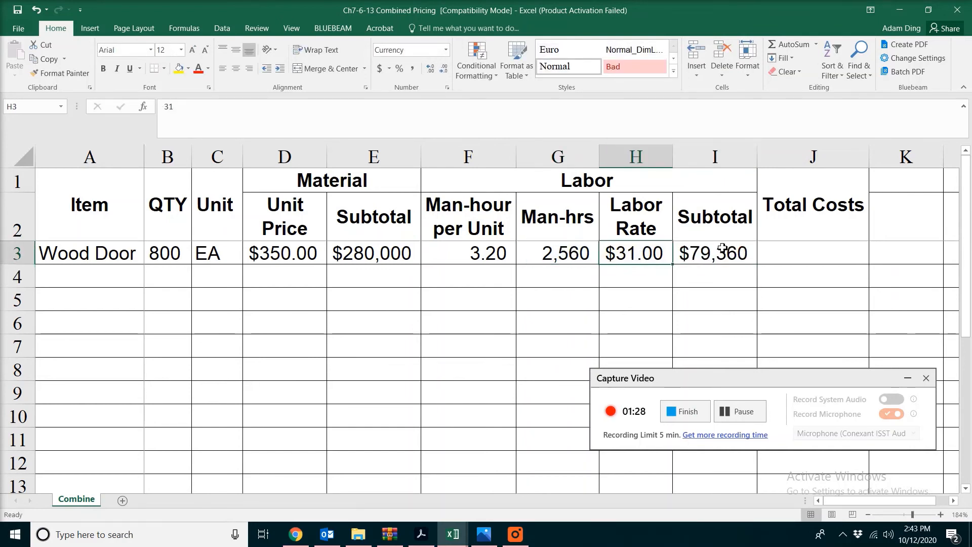
left_click(721, 253)
- Calculate the wood door's total cost in J3 by adding the material and labor subtotals with =E3+I3
left_click(833, 261)
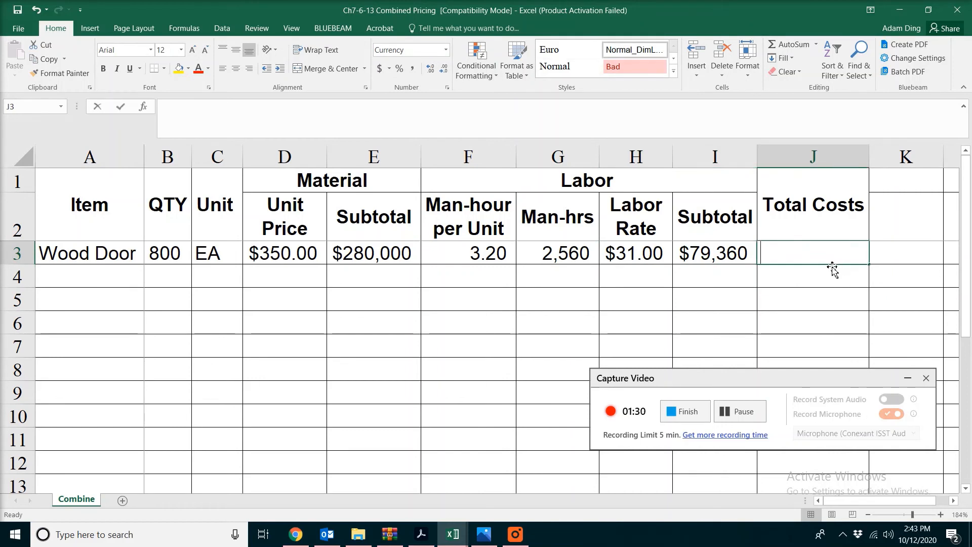
type("=")
left_click(361, 251)
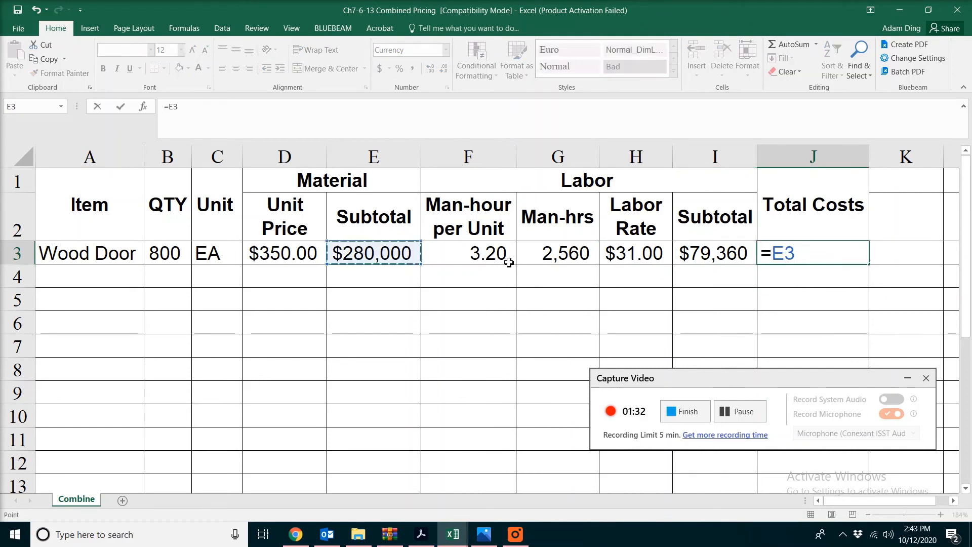
type("+")
left_click(737, 257)
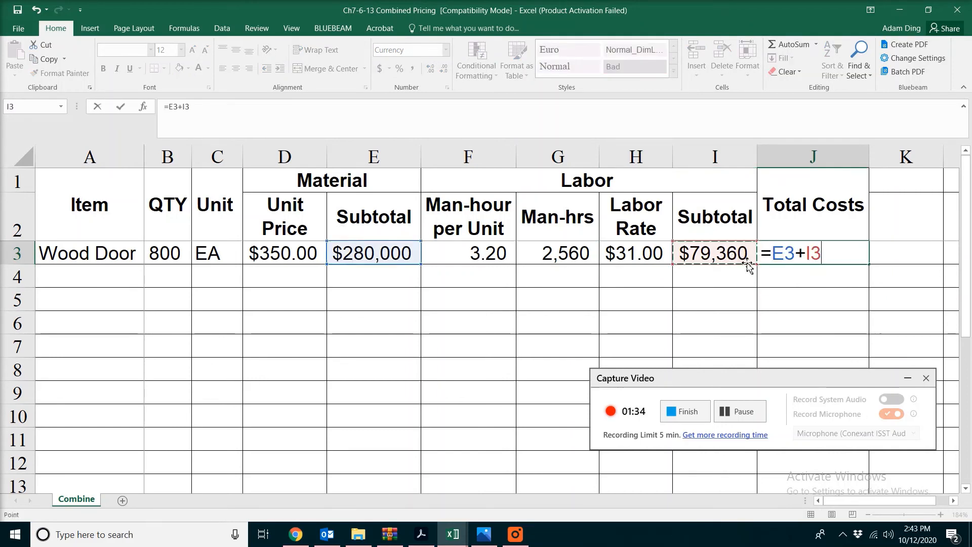
key("Return")
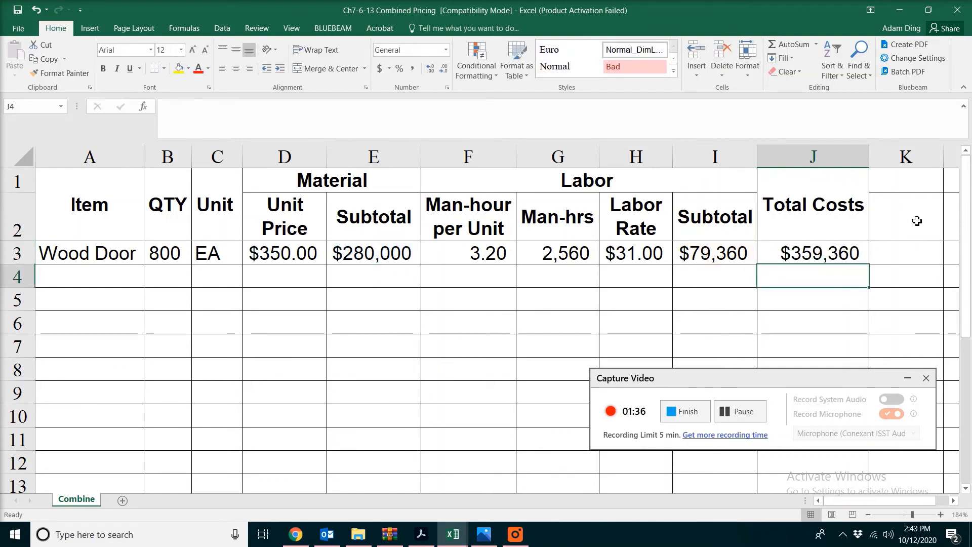
- Add the column heading "Unit Cost" in K1, next to Total Costs
left_click(931, 188)
type("Un")
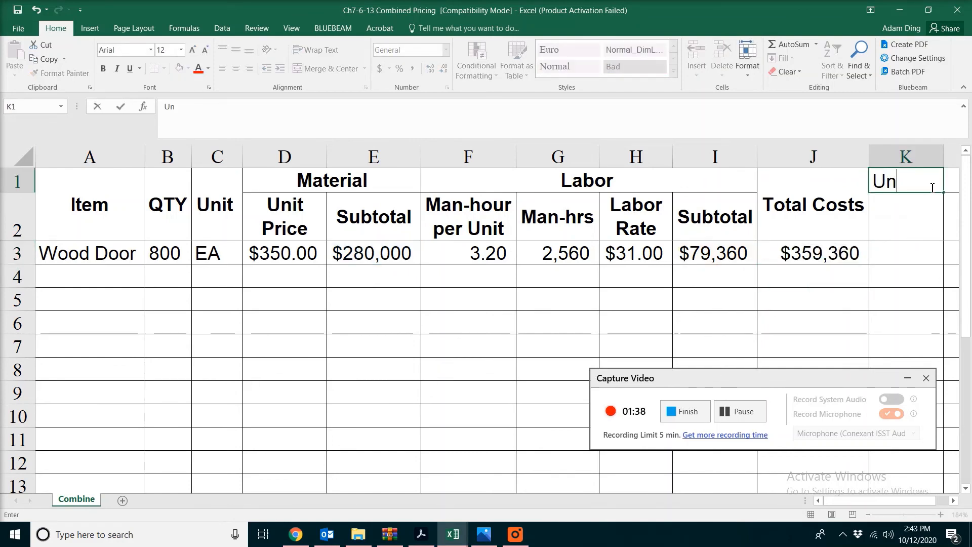
type("it Cost")
key("Return")
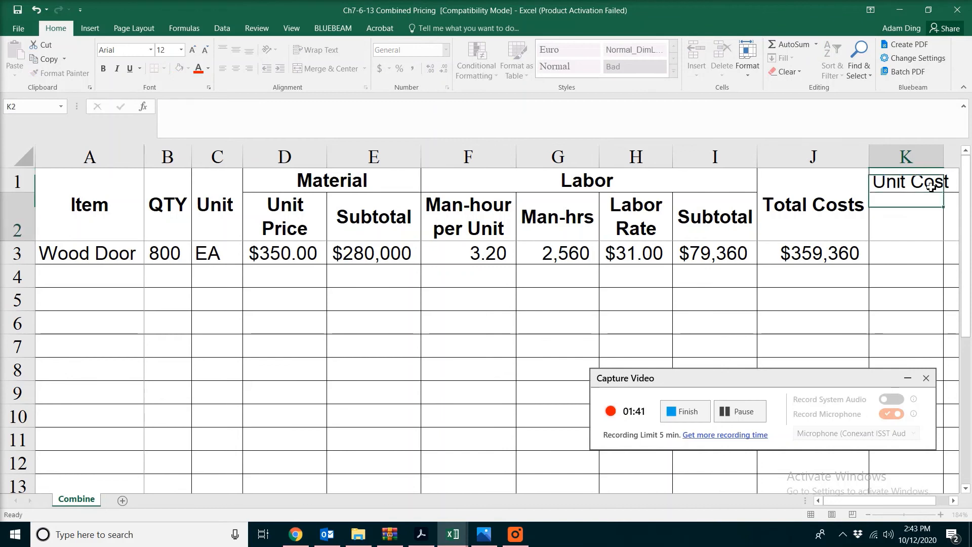
- Make the Unit Cost heading bold, merge and center it across K1:K2, and autofit column K's width
left_click(926, 187)
left_click_drag(926, 186, 922, 217)
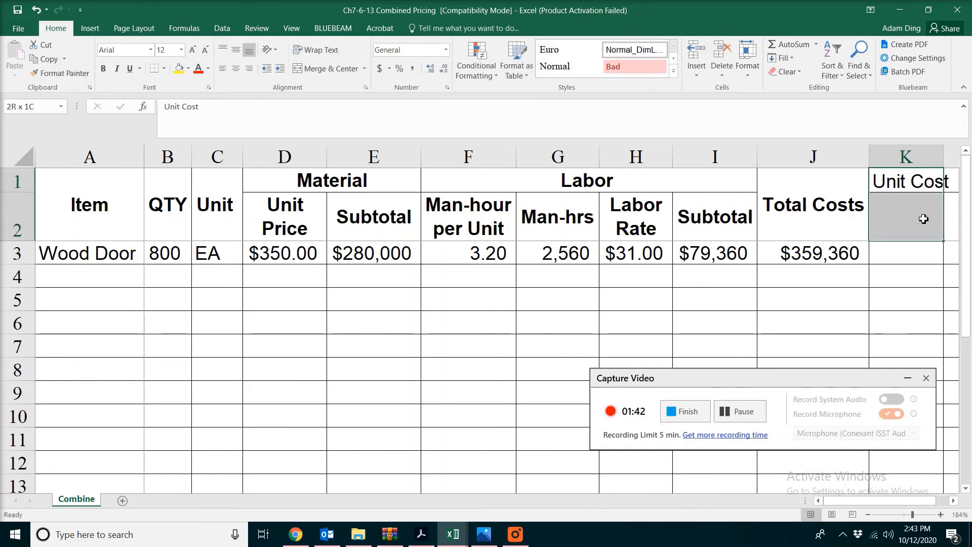
left_click(104, 69)
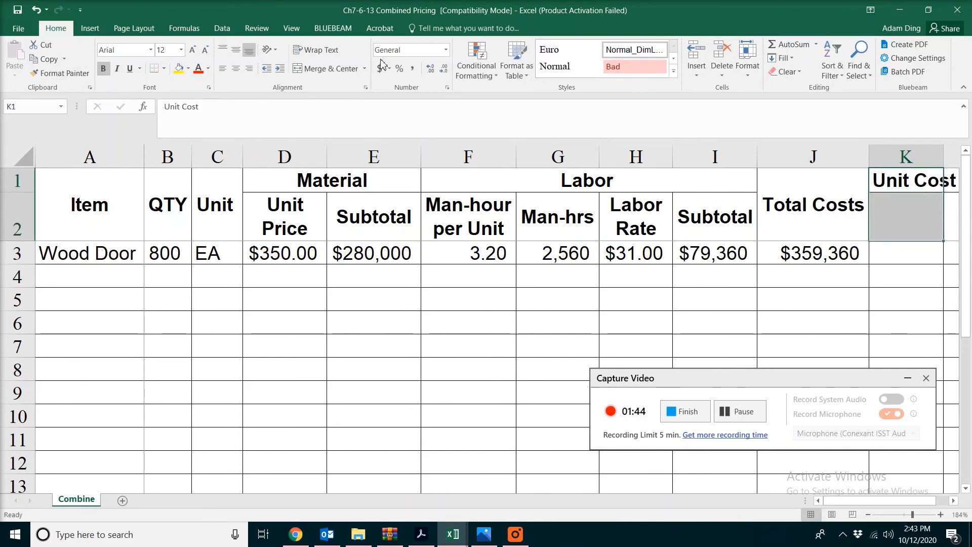
left_click(328, 69)
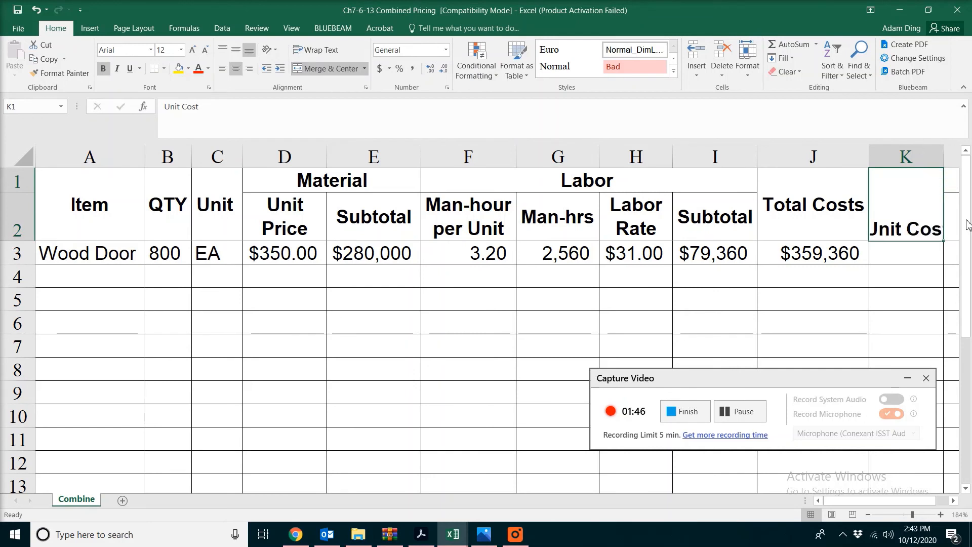
double_click(944, 155)
- Calculate the wood door's unit cost in K3 by dividing total cost by quantity with =J3/B3
left_click(920, 256)
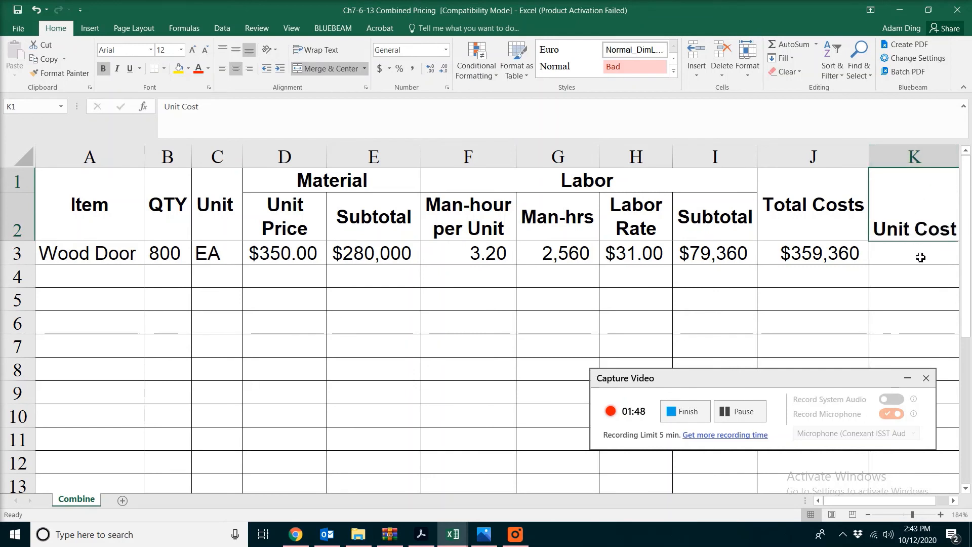
type("=")
left_click(770, 247)
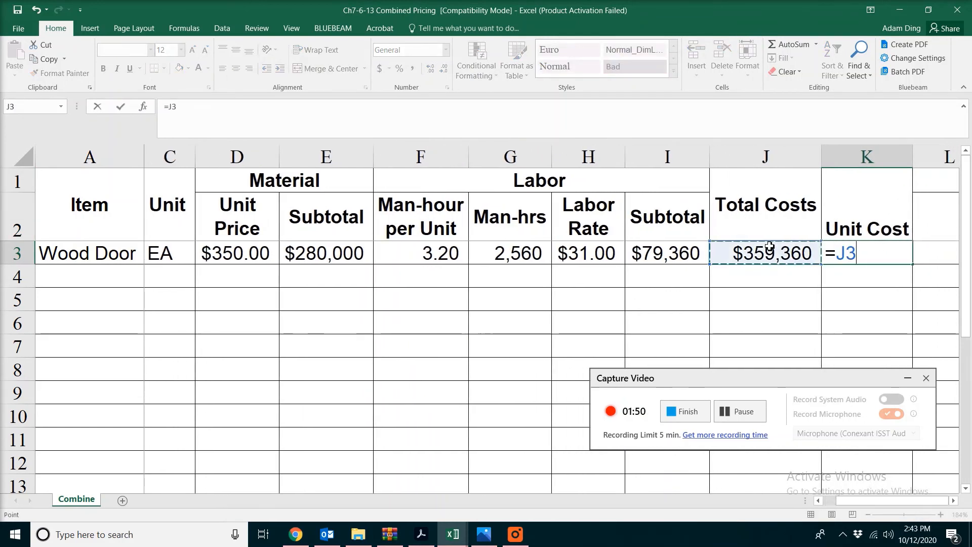
type("/")
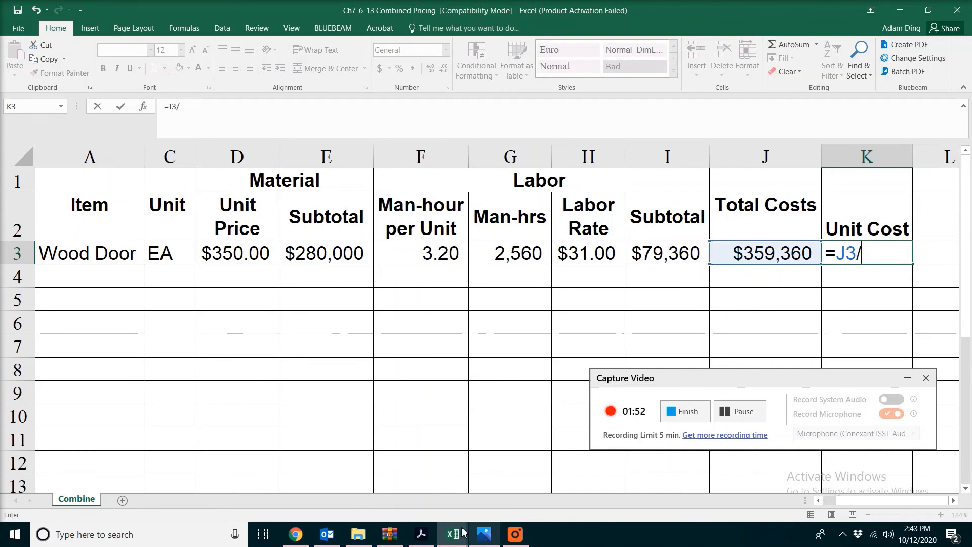
left_click(819, 500)
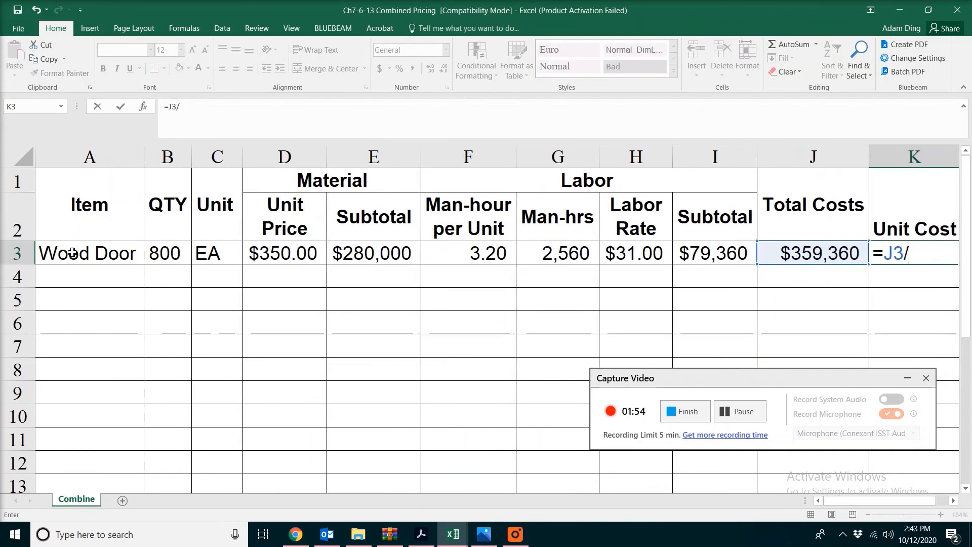
left_click(170, 255)
key("Return")
left_click(881, 256)
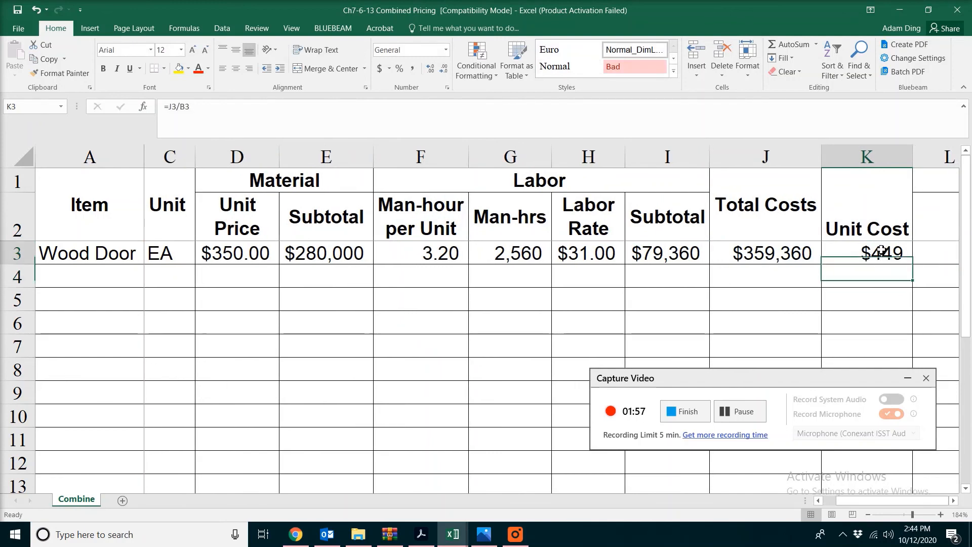